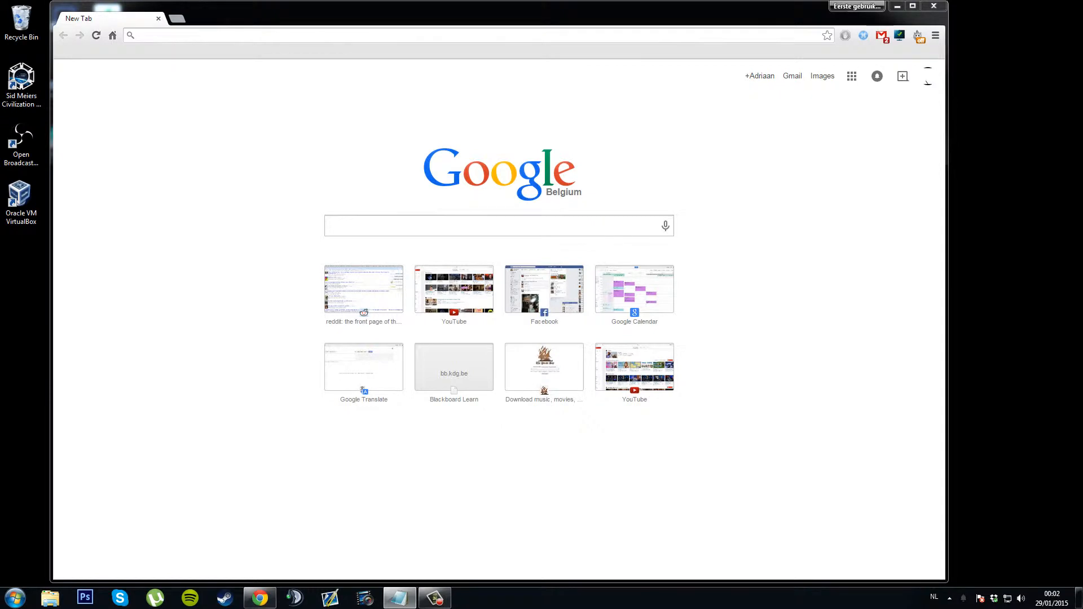
left_click(414, 36)
type("http://windows.microsoft.com/en-us/windows/preview-iso")
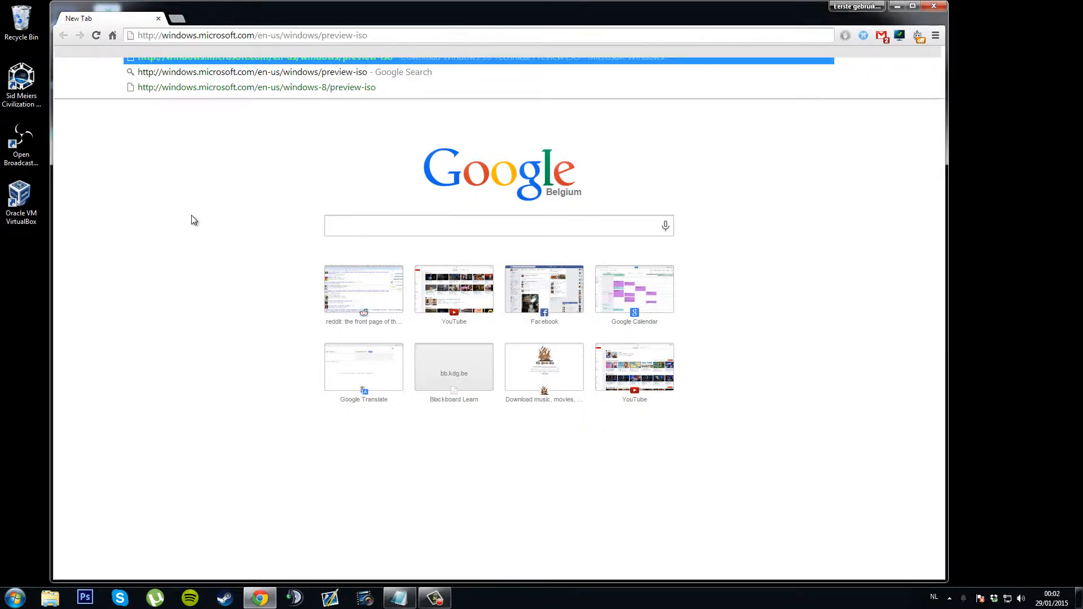
key("Return")
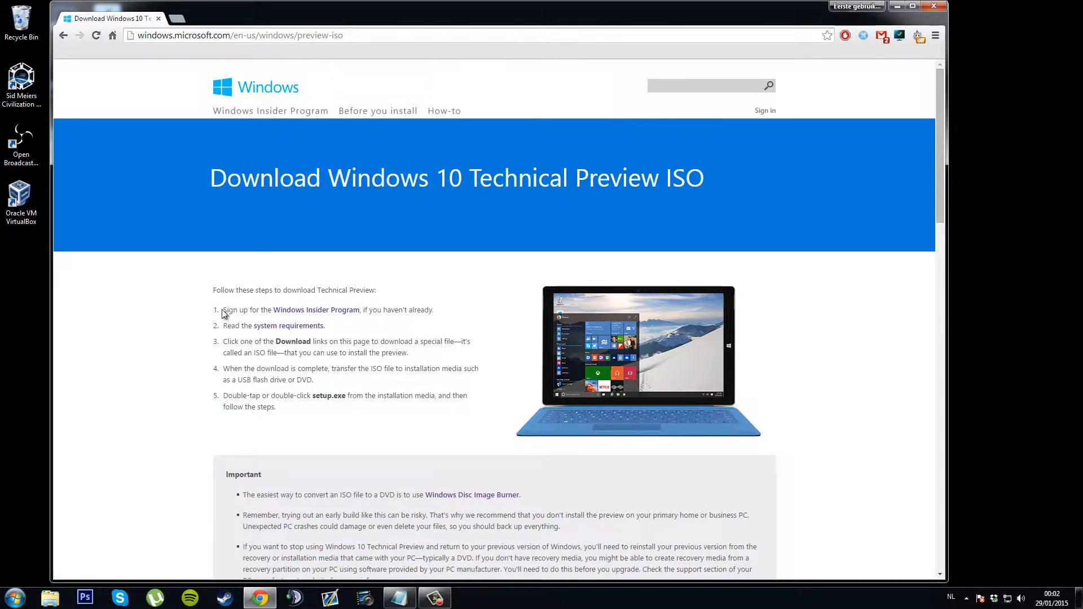
Go to the Windows Insider Program site and get started with joining the program.
left_click_drag(225, 314, 418, 308)
left_click(327, 314)
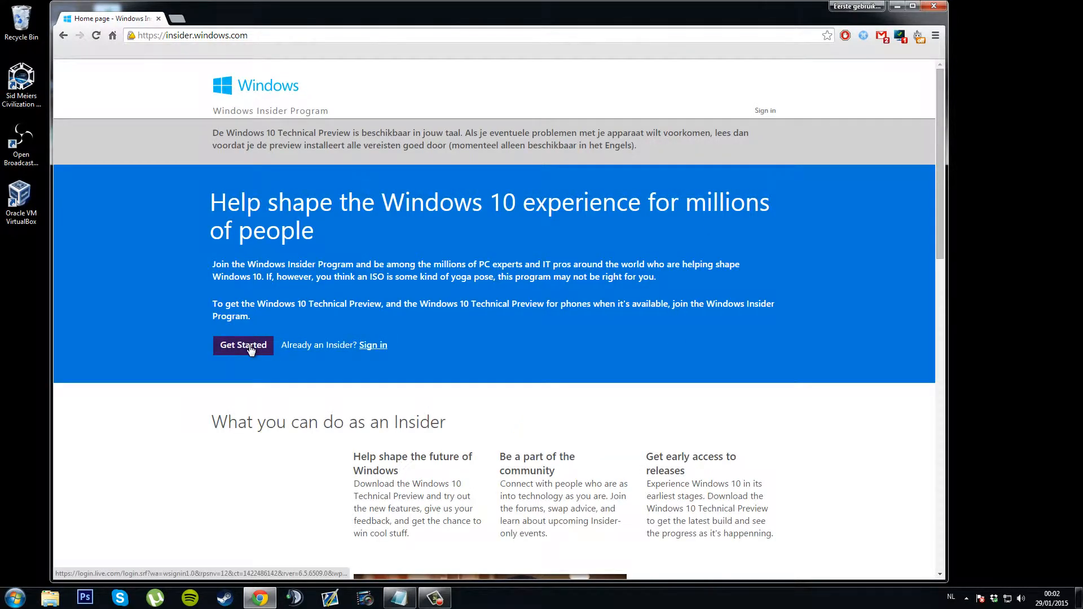
left_click(232, 350)
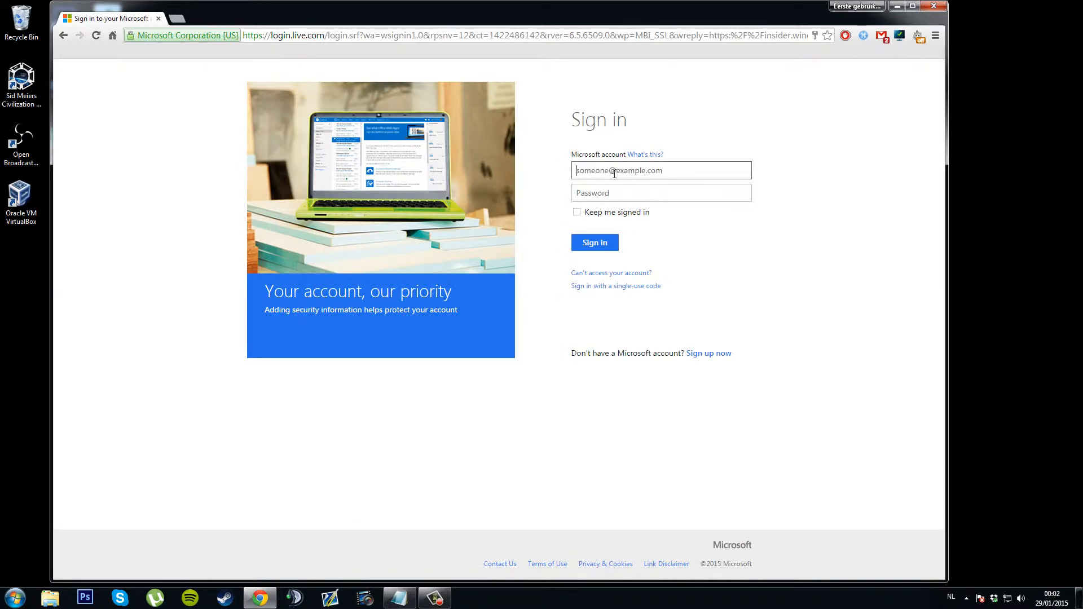
Sign in to the Microsoft account with the saved e-mail address and the account password.
type("j")
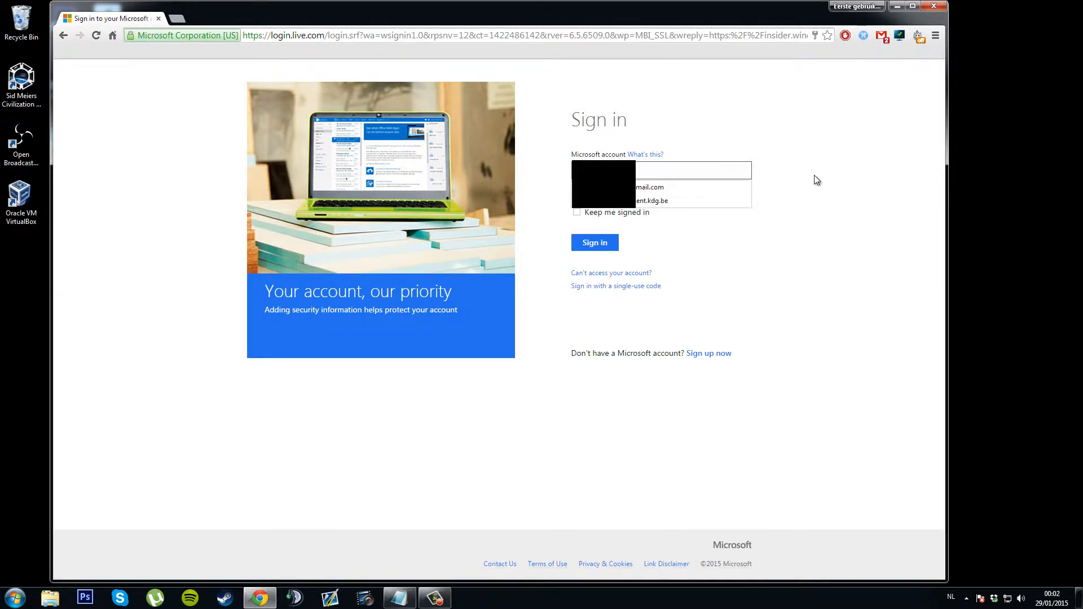
key("Down")
key("Return")
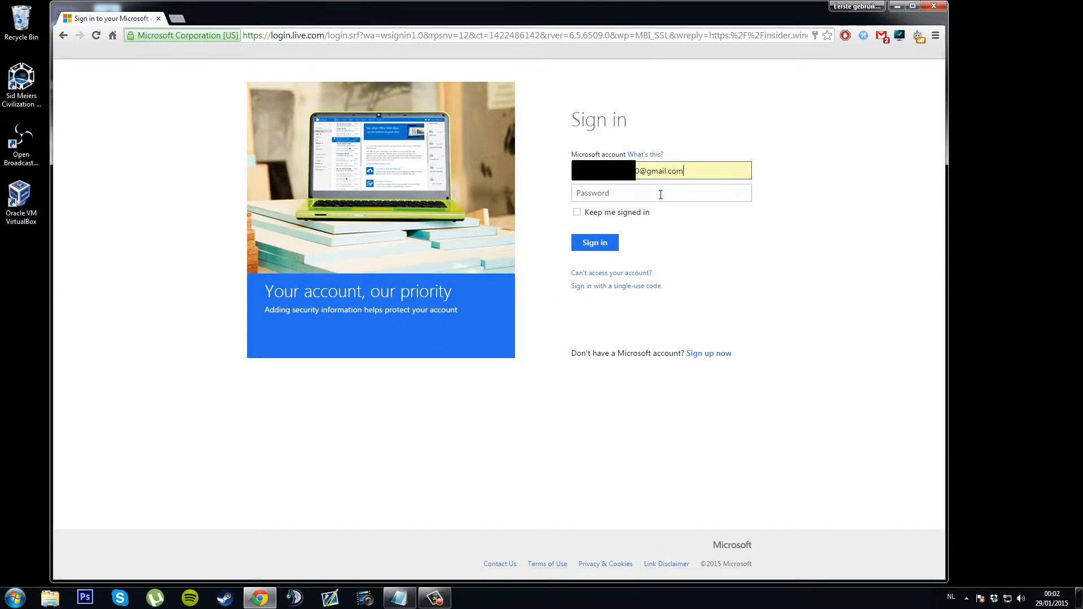
key("Tab")
type("*")
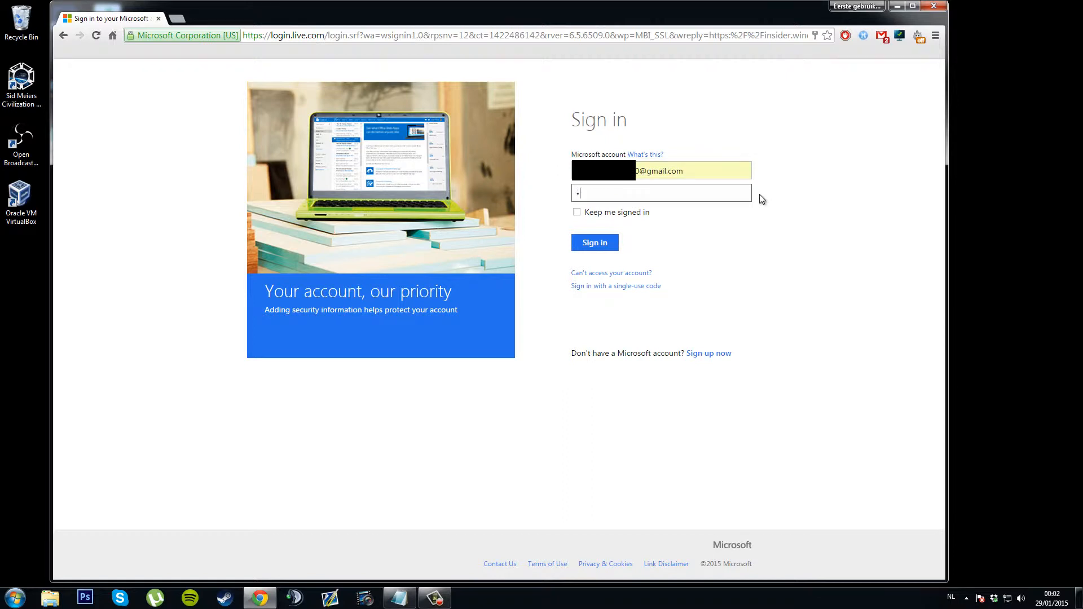
type("********")
left_click(830, 206)
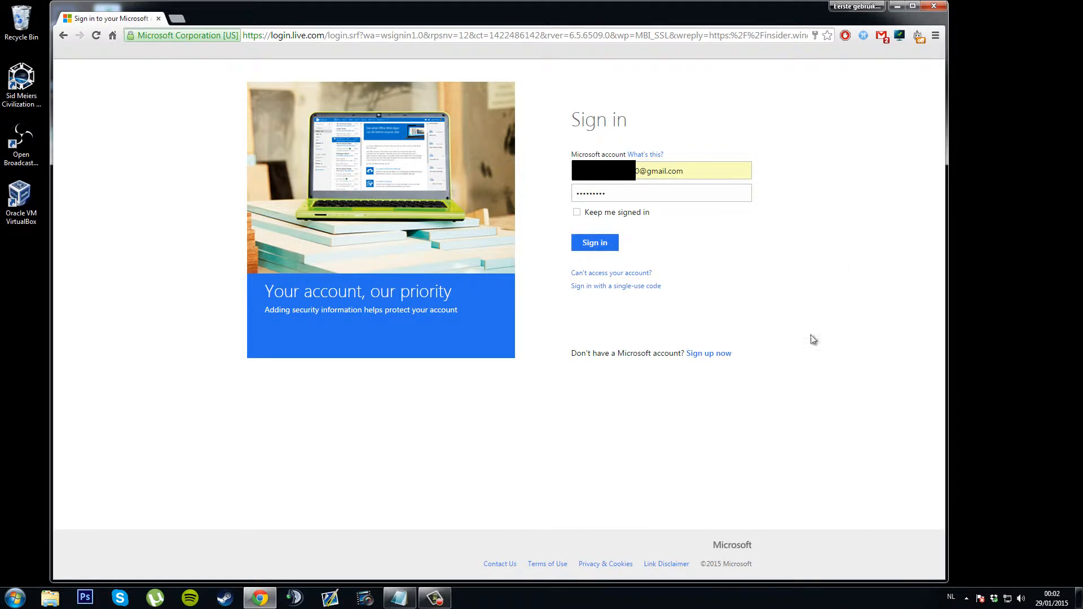
left_click(597, 244)
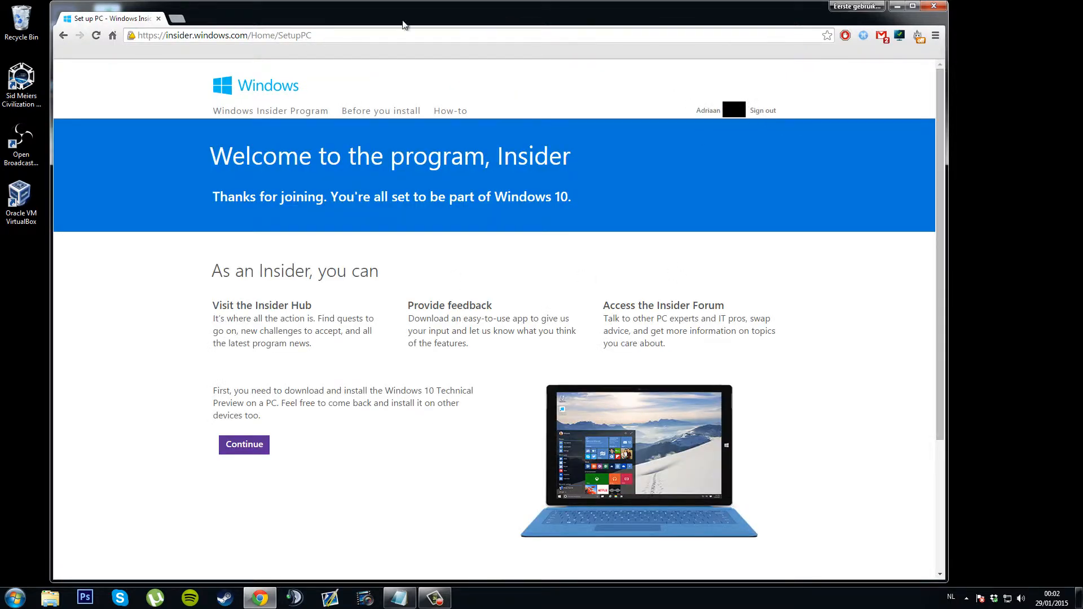
left_click(341, 33)
type("http://windows.microsoft.com/en-us/windows/preview-iso")
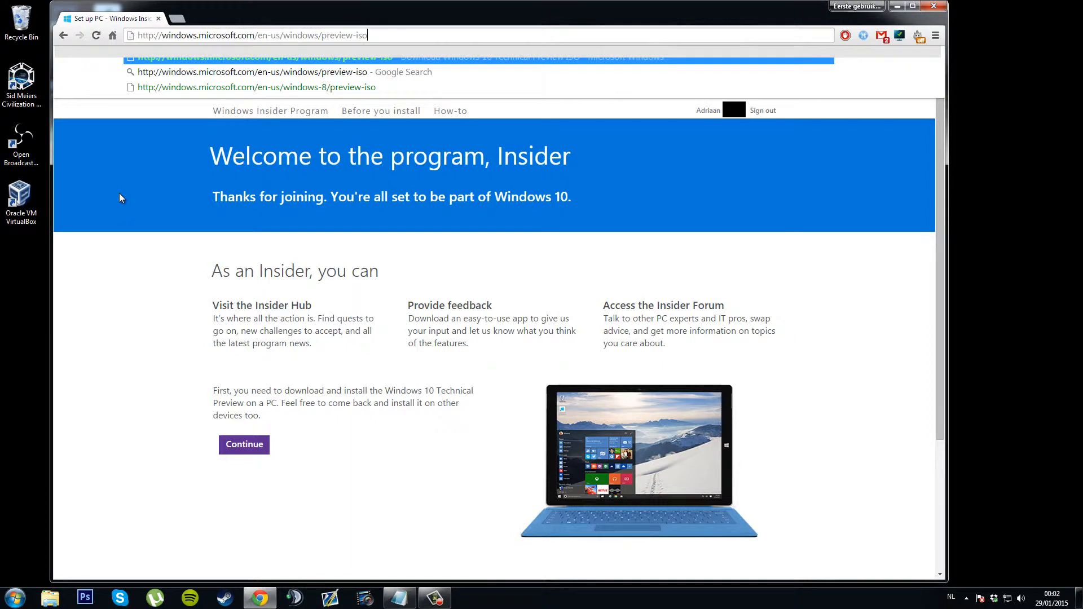
key("Return")
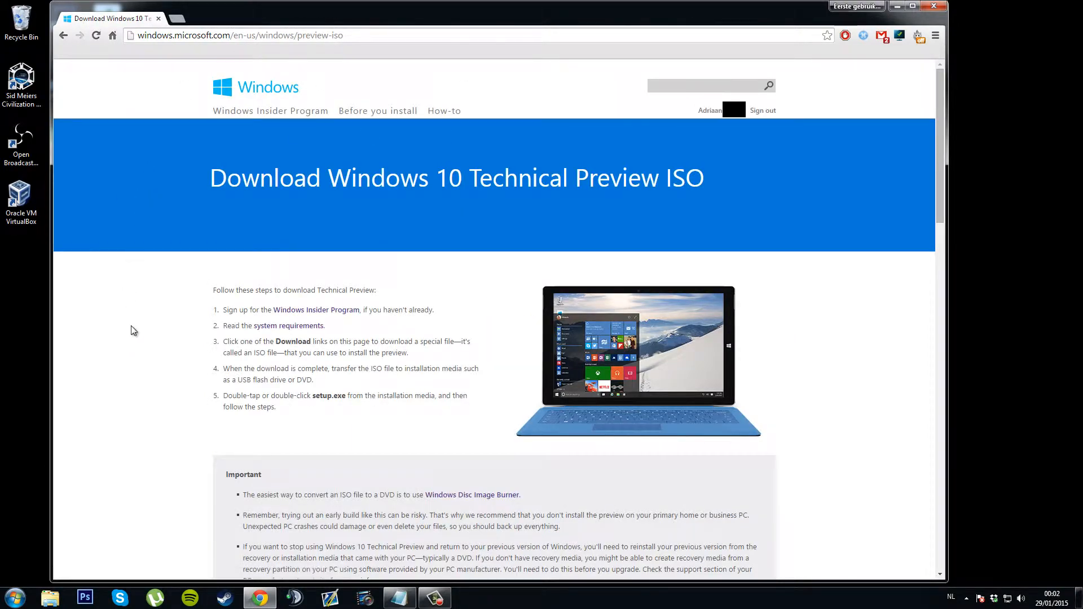
scroll(179, 307, "down", 5)
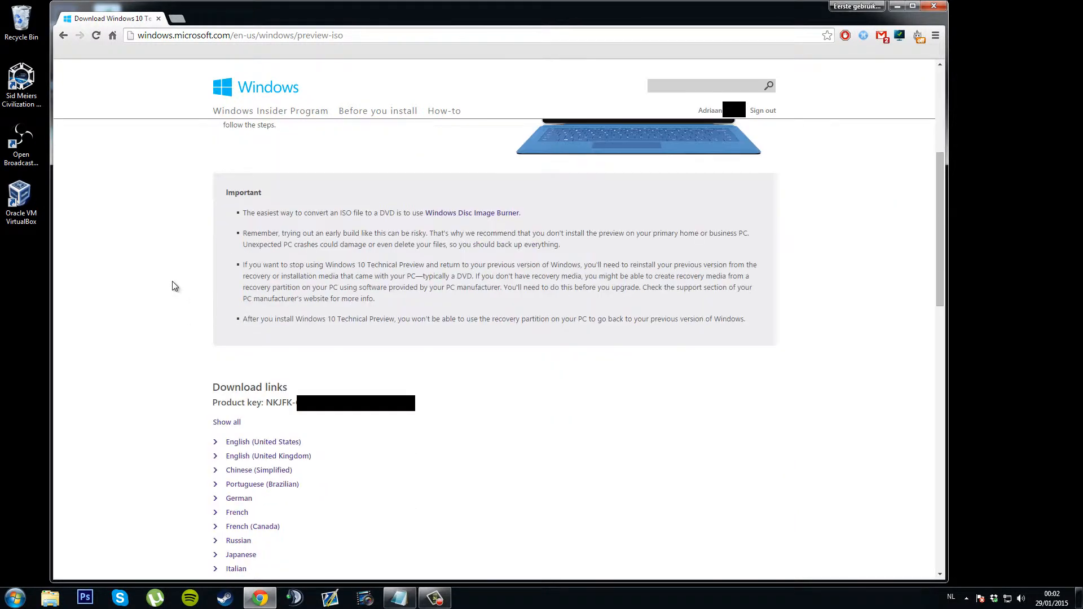
scroll(168, 276, "down", 4)
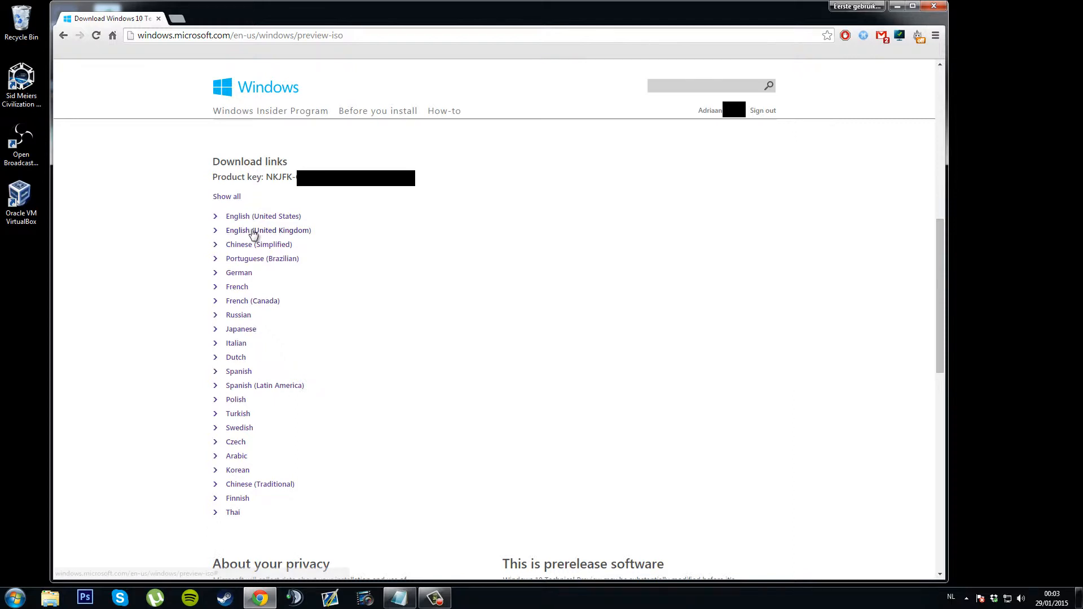
left_click(255, 231)
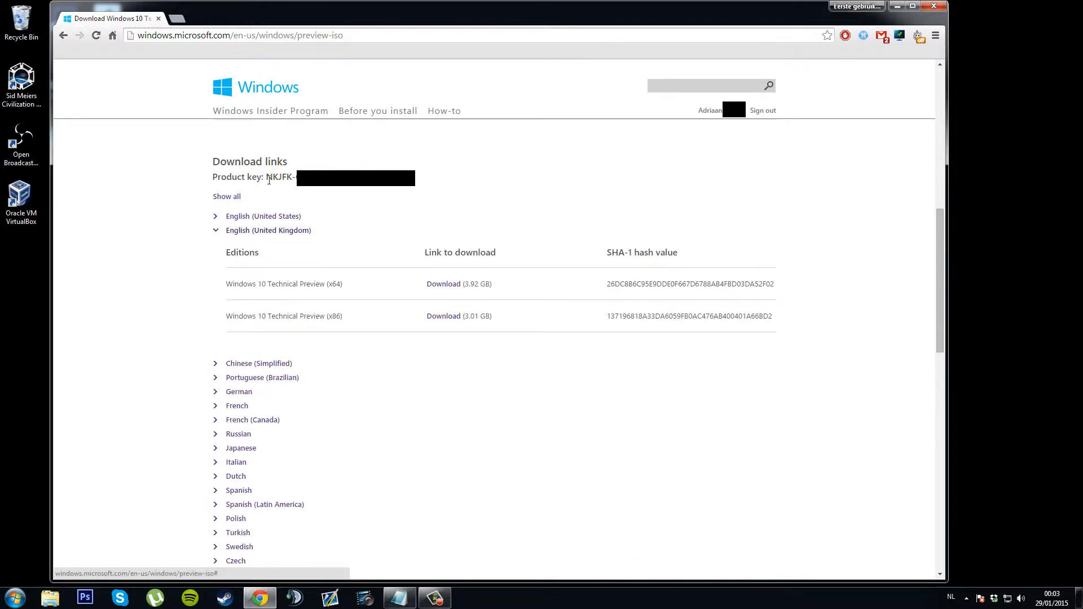
Examine the product key and the x64 and x86 editions of Windows 10 Technical Preview among the download links.
left_click_drag(266, 177, 299, 178)
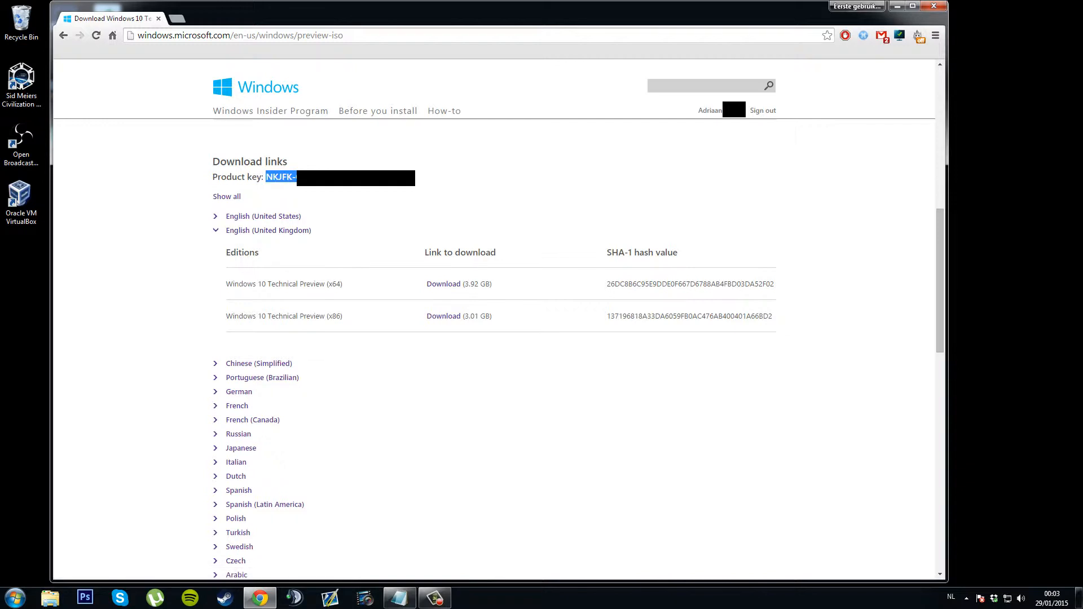
left_click(427, 180)
left_click_drag(279, 180, 265, 180)
left_click(443, 186)
left_click_drag(224, 288, 365, 284)
left_click(356, 295)
left_click_drag(242, 317, 375, 315)
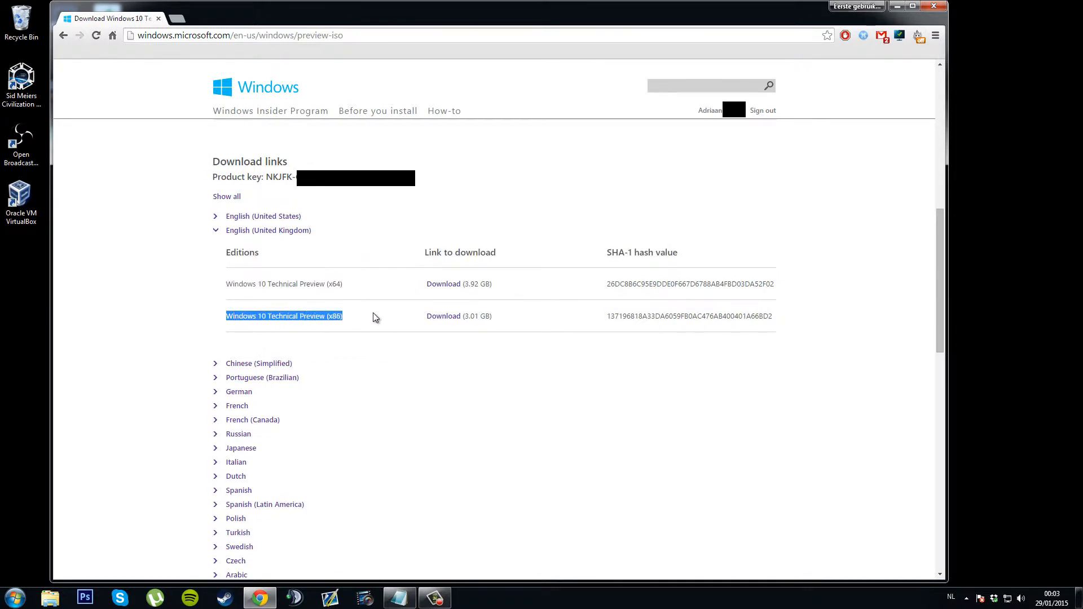
left_click(376, 314)
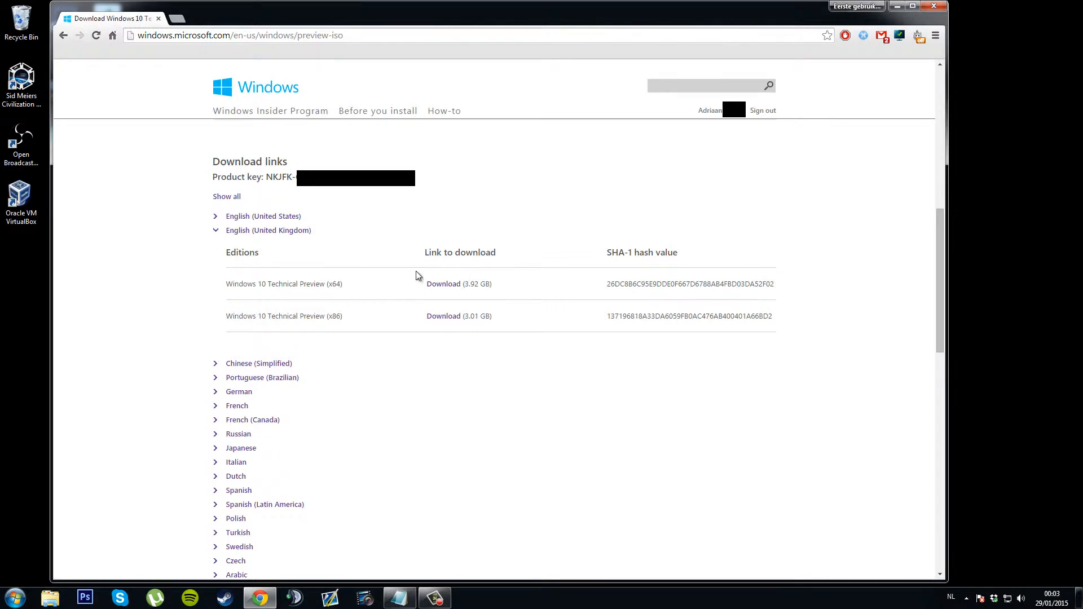
Show the downloaded Windows10_TechnicalPreview_x64_EN-GB_9926.iso in its folder from the browser's download list, and minimize the folder window.
key("ctrl+j")
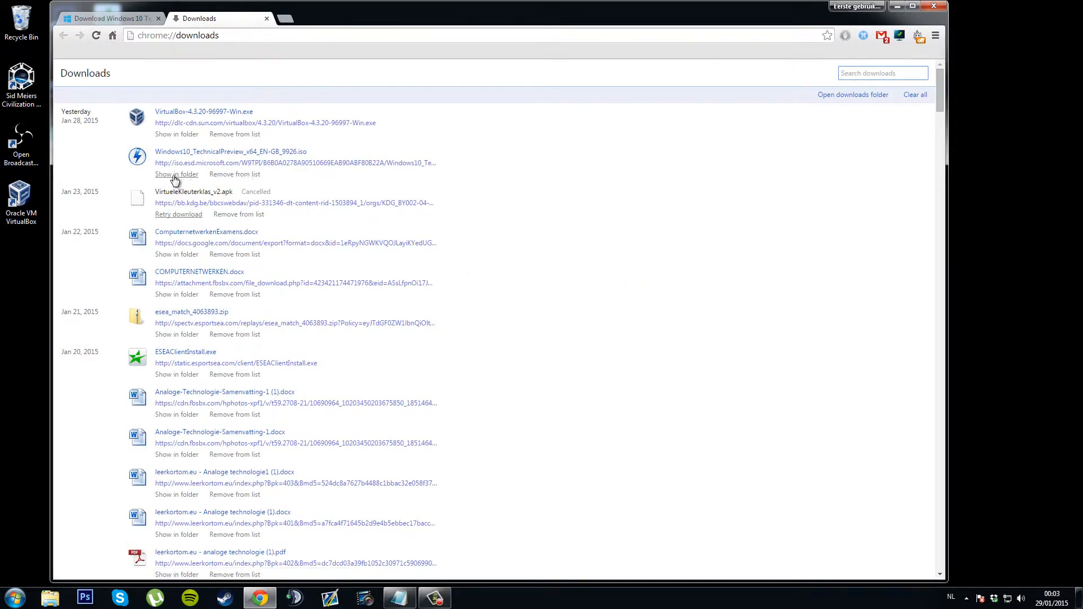
left_click(175, 175)
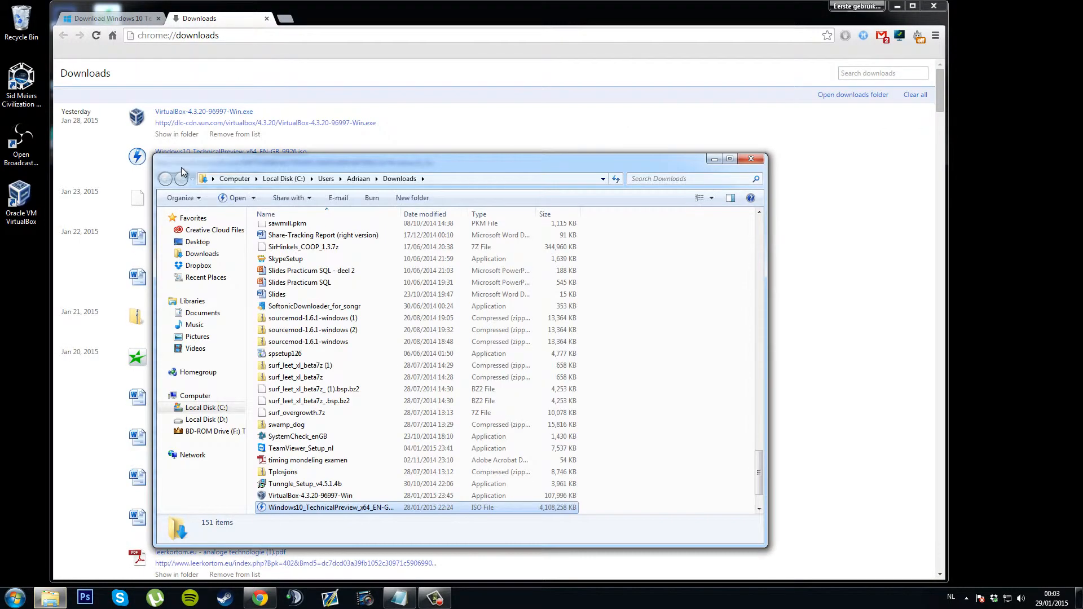
scroll(355, 446, "down", 2)
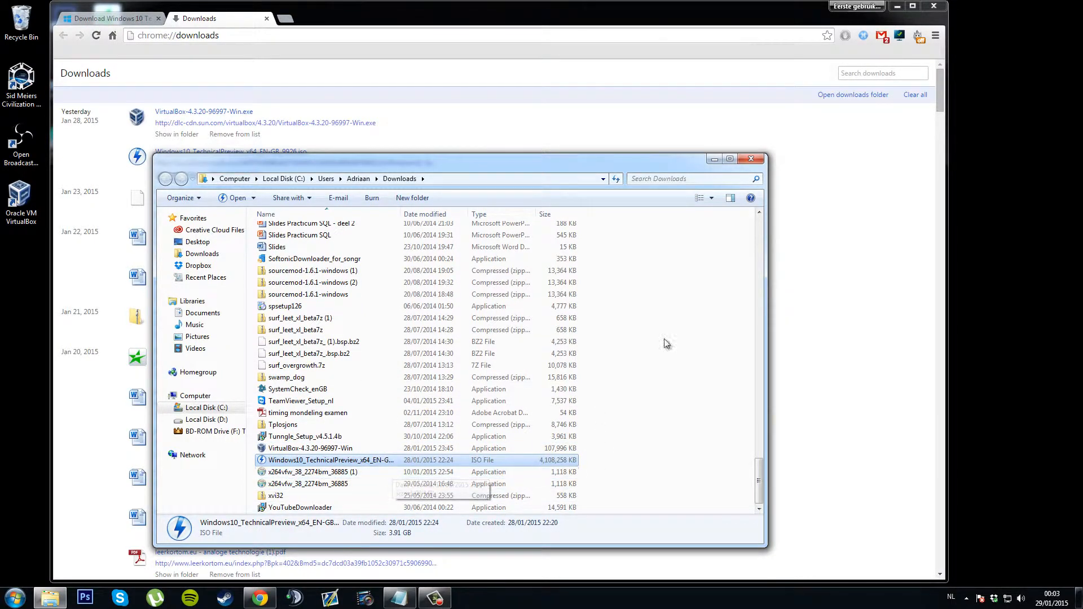
left_click(713, 161)
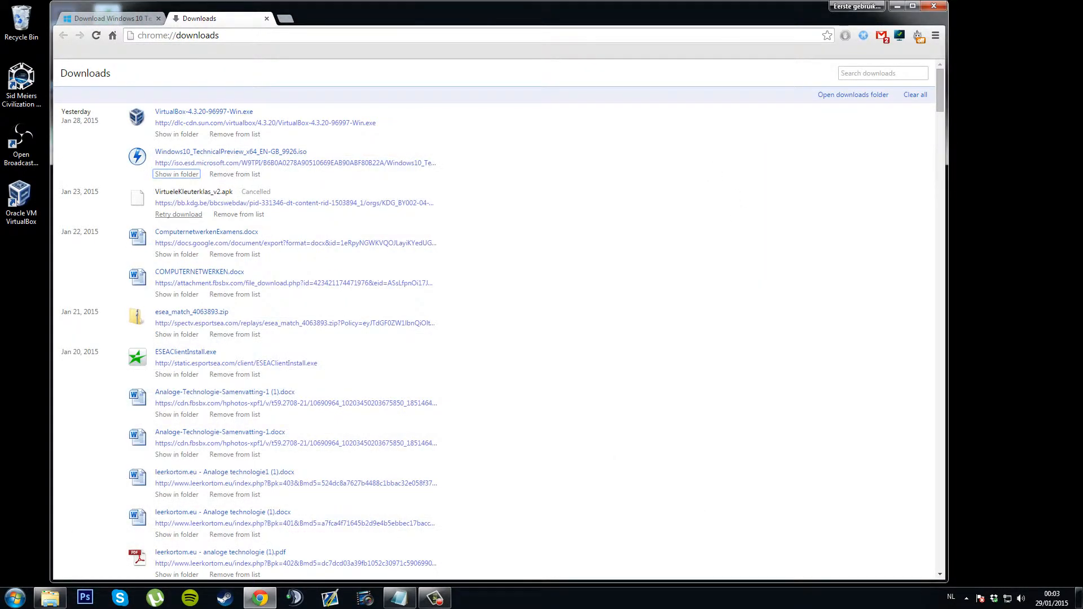
key("alt+Tab")
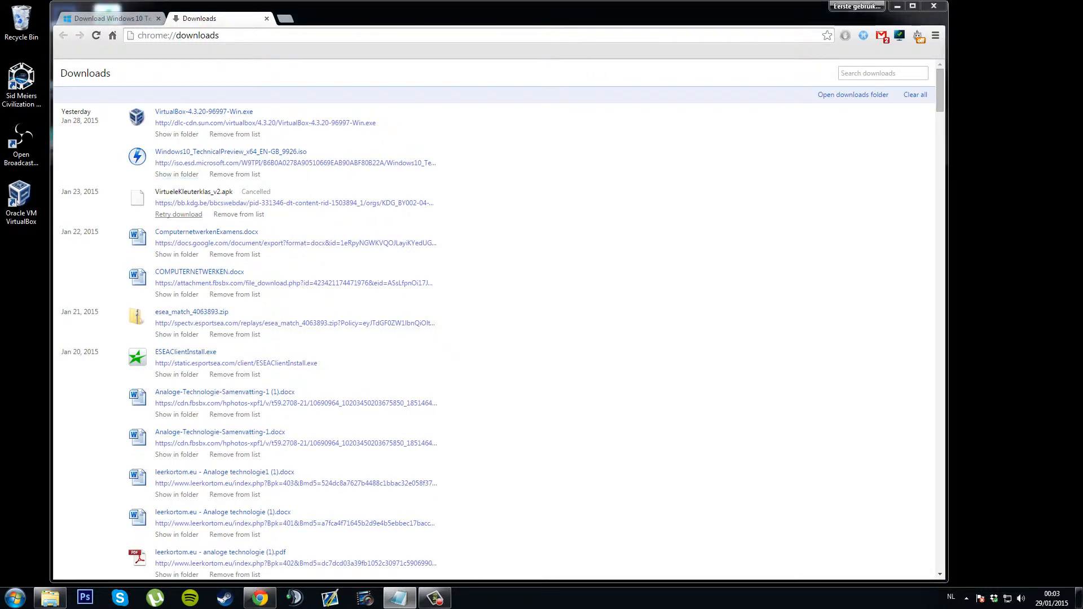
key("alt+Tab")
key("ctrl+t")
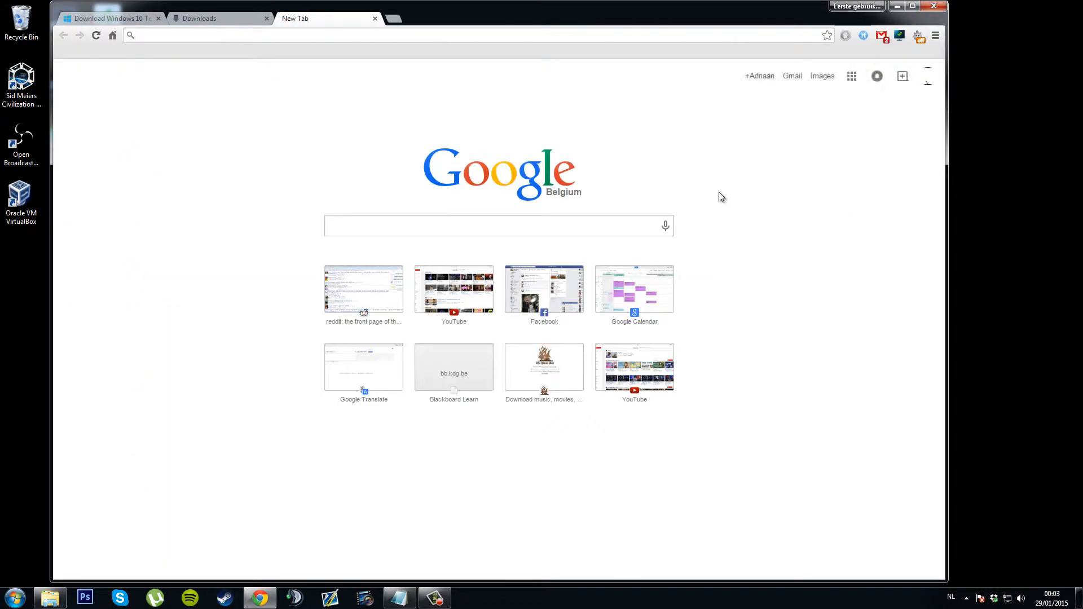
type("https://www.virtualbox.org/wiki/Downloads")
key("Return")
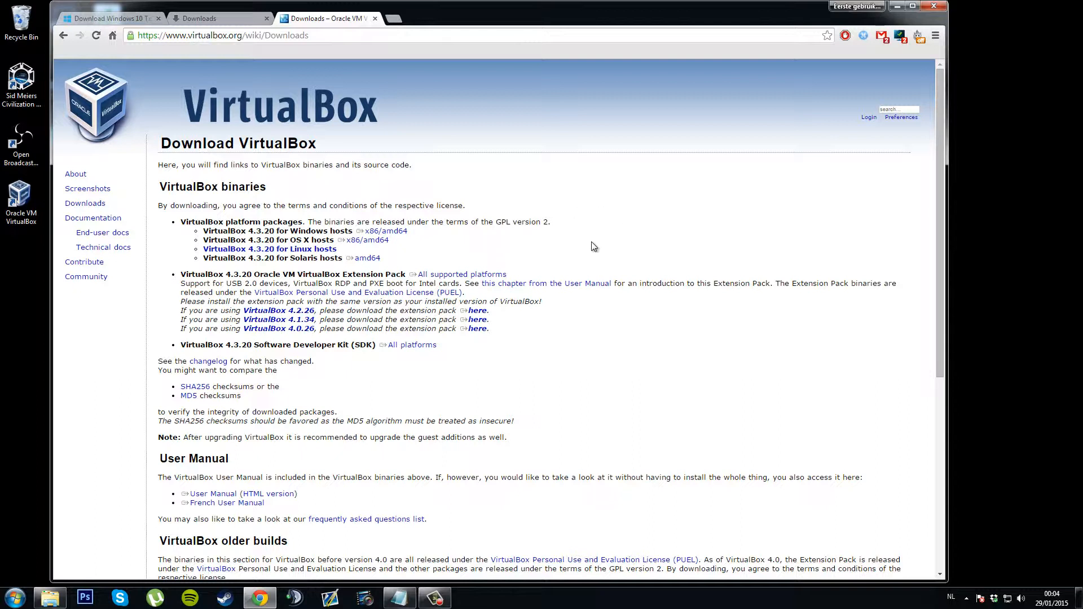
left_click(385, 232)
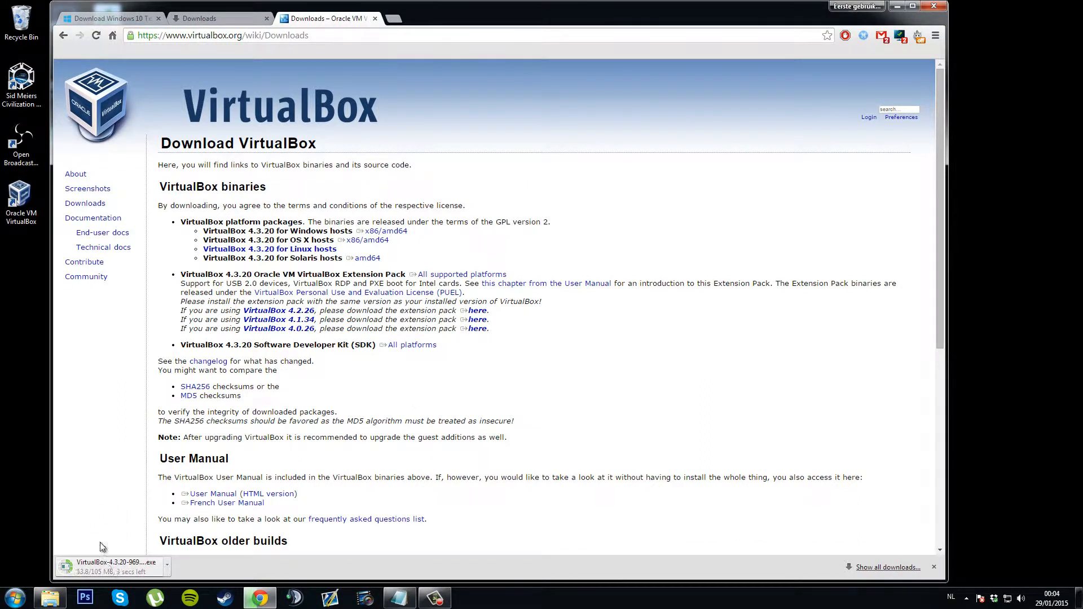
double_click(161, 387)
left_click(19, 192)
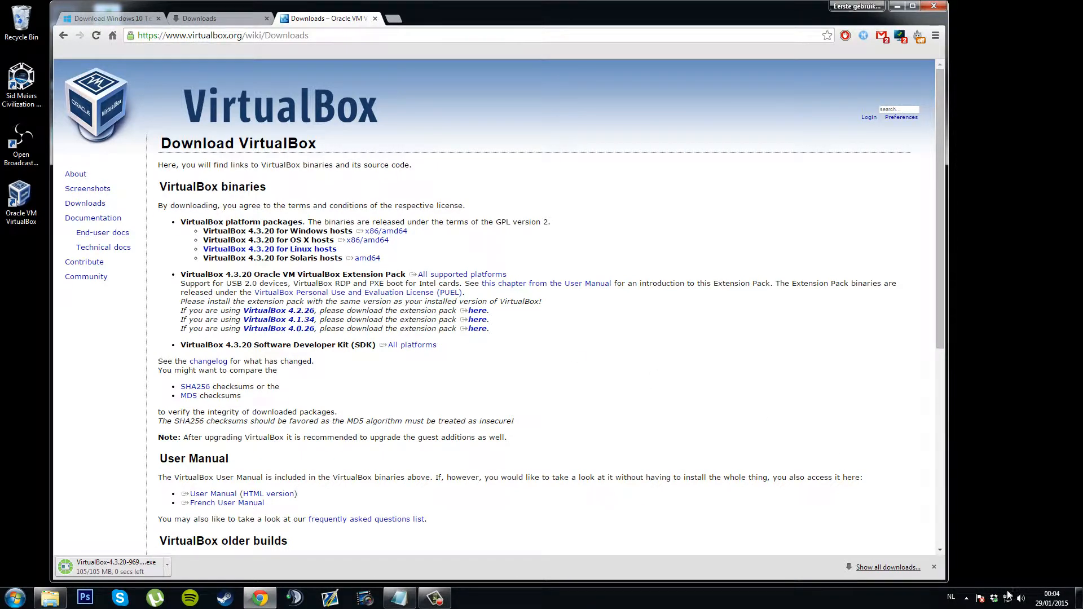
left_click(966, 598)
left_click(981, 516)
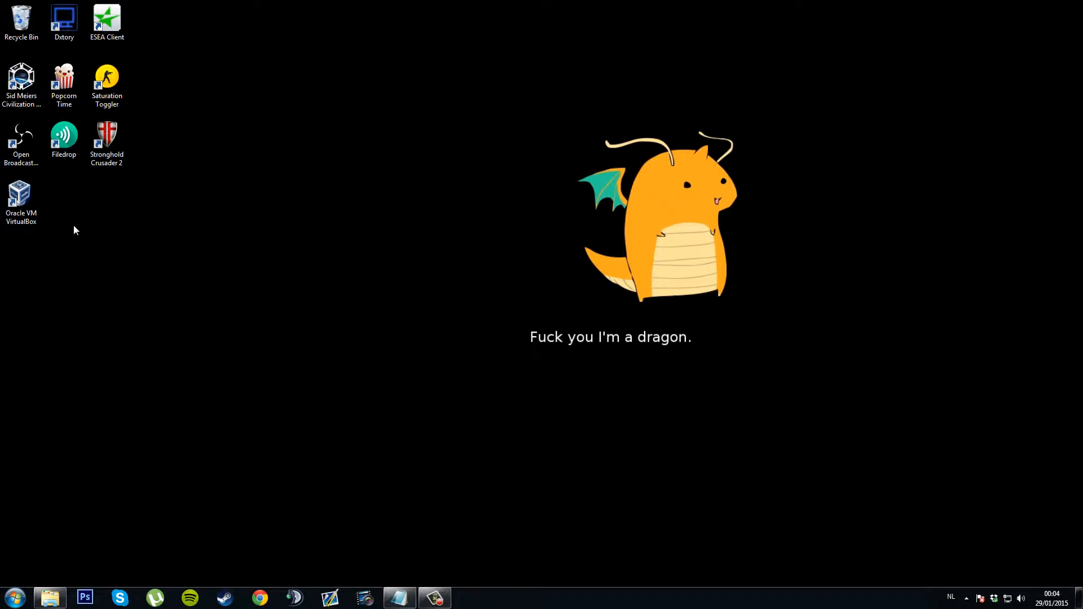
Launch Oracle VM VirtualBox from the desktop and maximize its manager window.
left_click(18, 195)
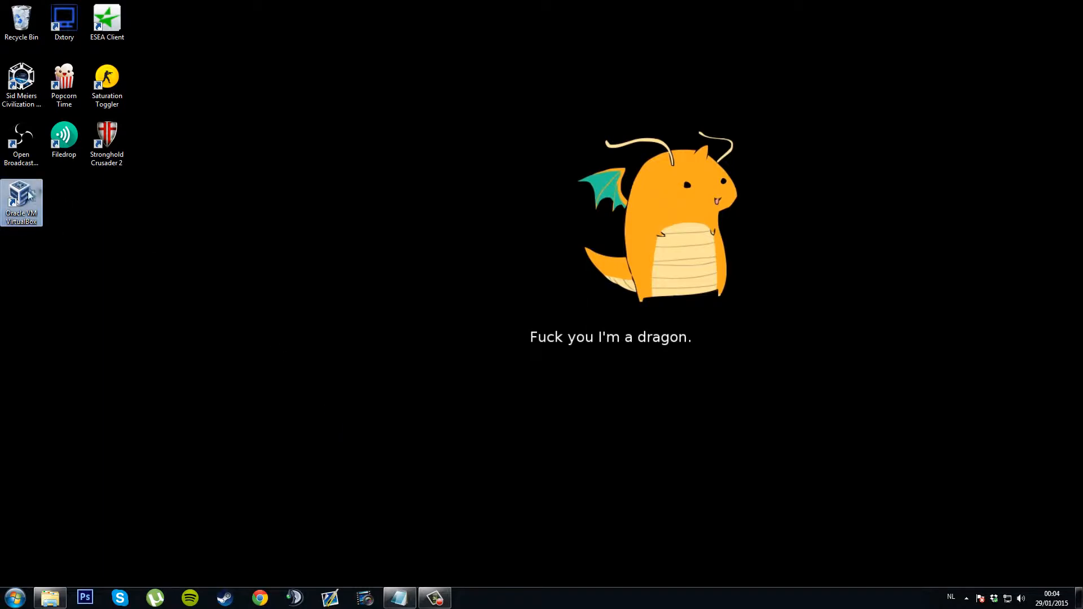
double_click(34, 206)
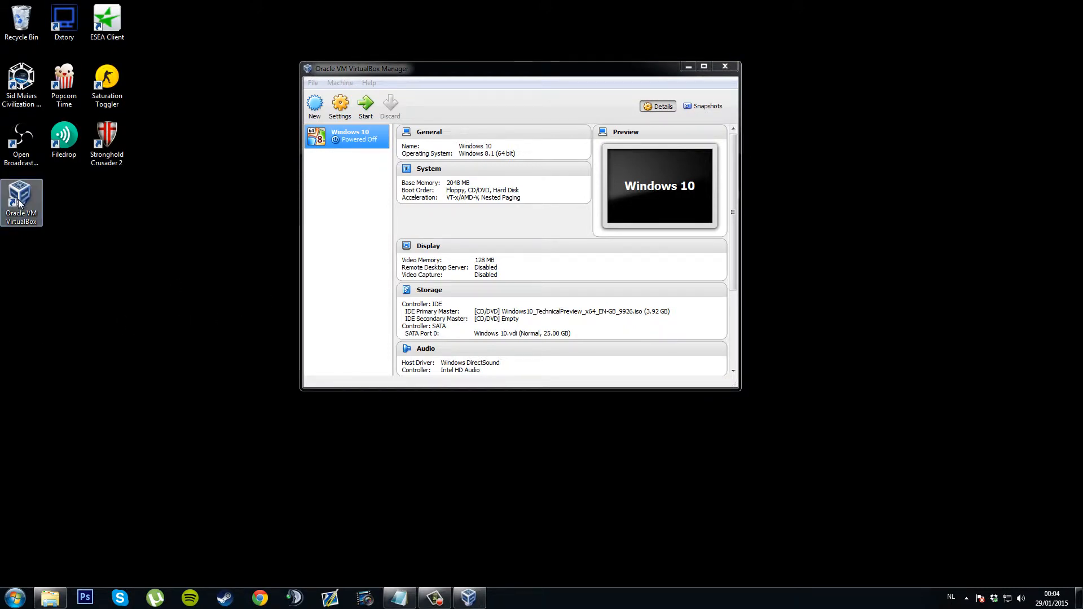
left_click(703, 67)
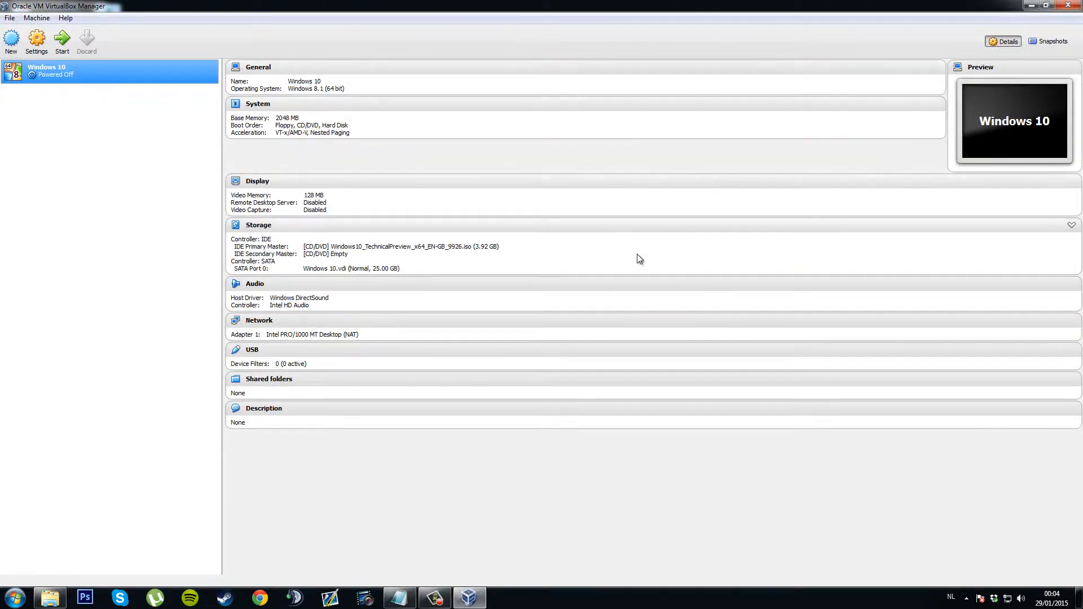
Start creating a virtual machine named Windows 10 Technical Preview with the version Windows 8.1 (64 bit).
left_click(11, 54)
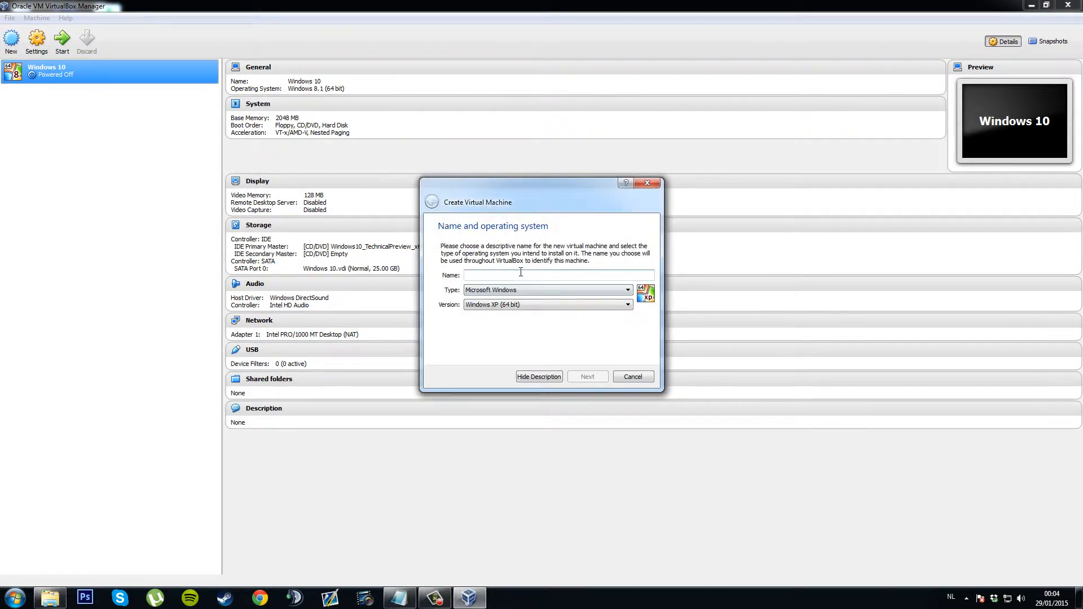
type("Windows 10 Technical Preview")
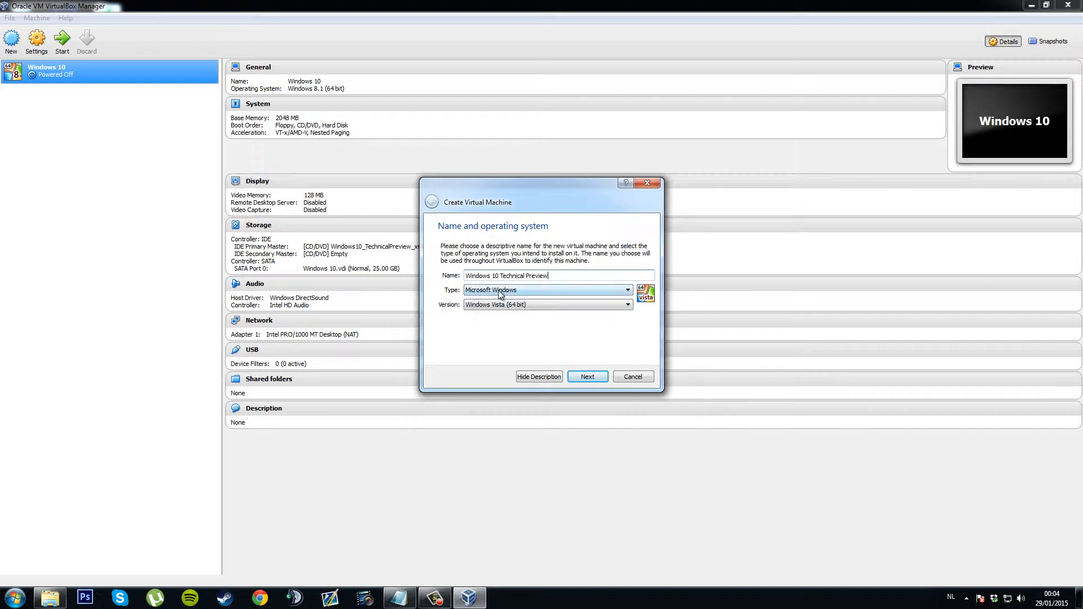
left_click(513, 305)
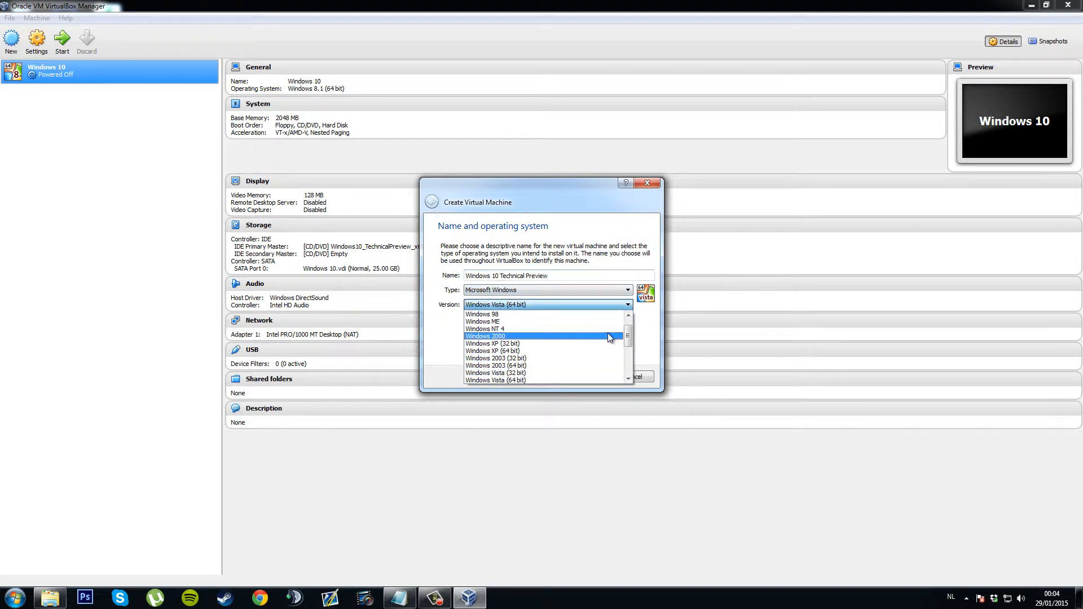
scroll(592, 340, "down", 4)
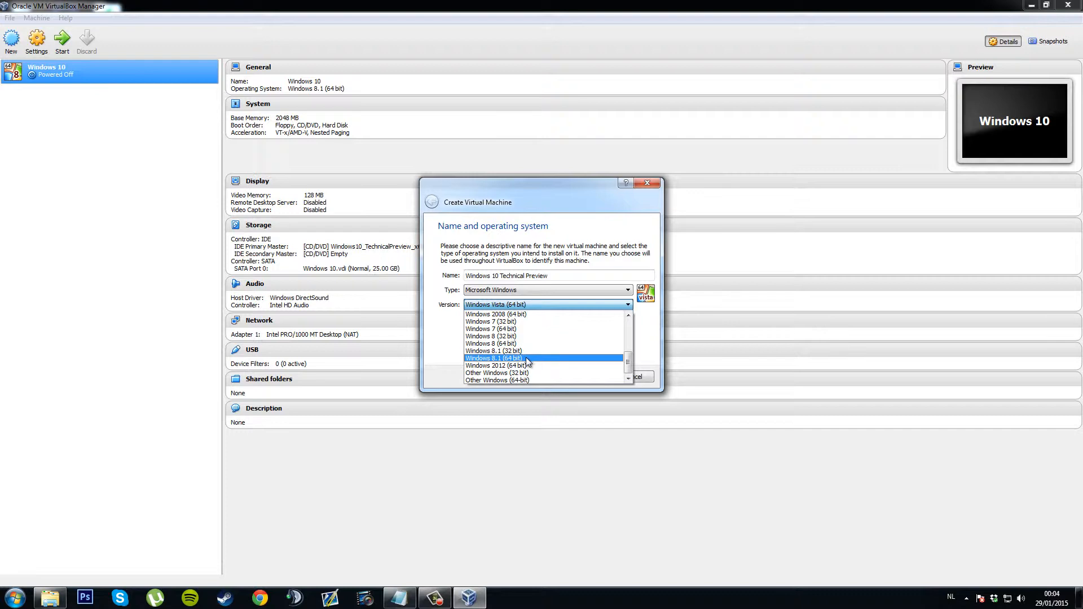
left_click(526, 358)
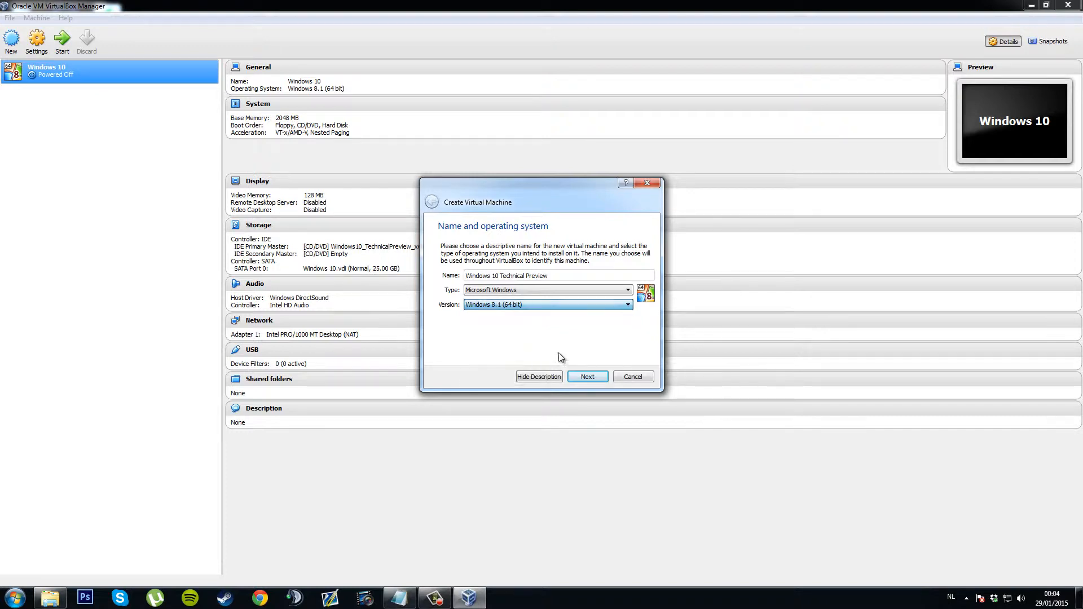
Accept the machine's name and operating system, check the computer's total physical memory in Task Manager, and close it.
left_click(587, 378)
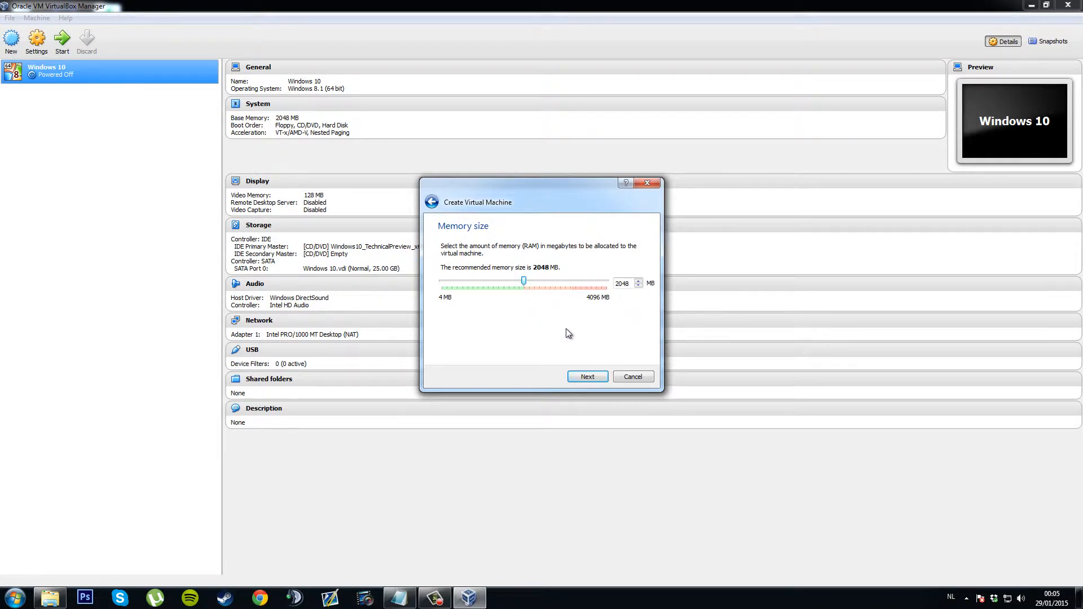
right_click(604, 599)
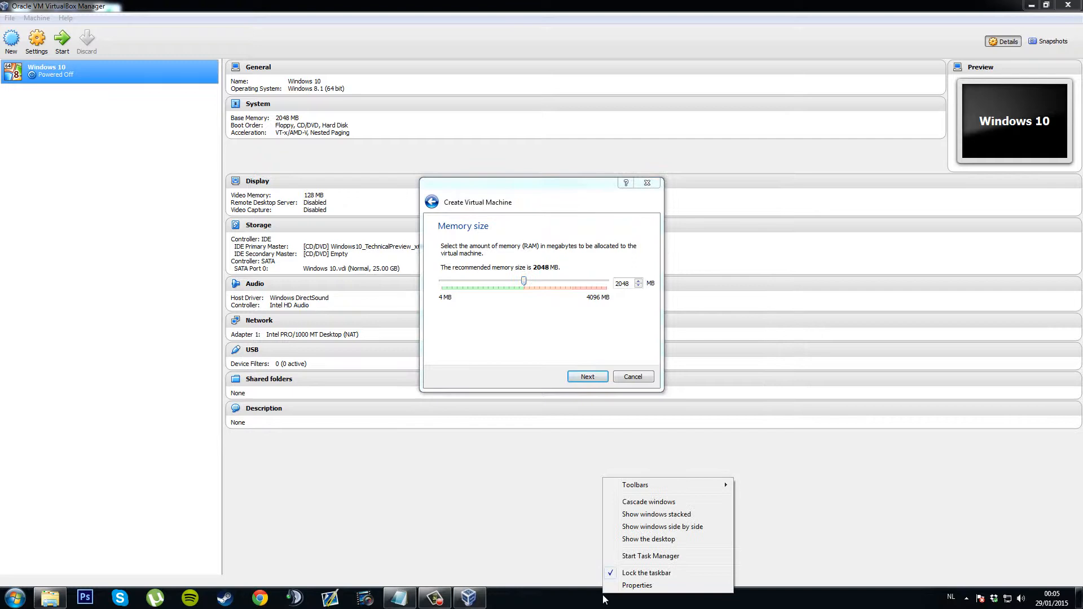
left_click(643, 557)
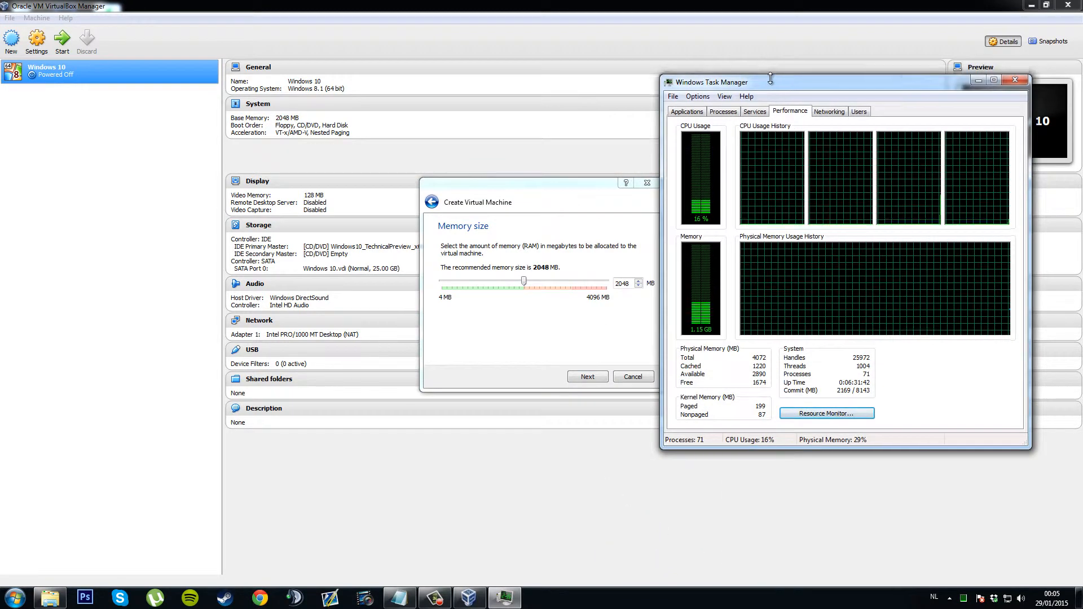
left_click_drag(787, 89, 799, 94)
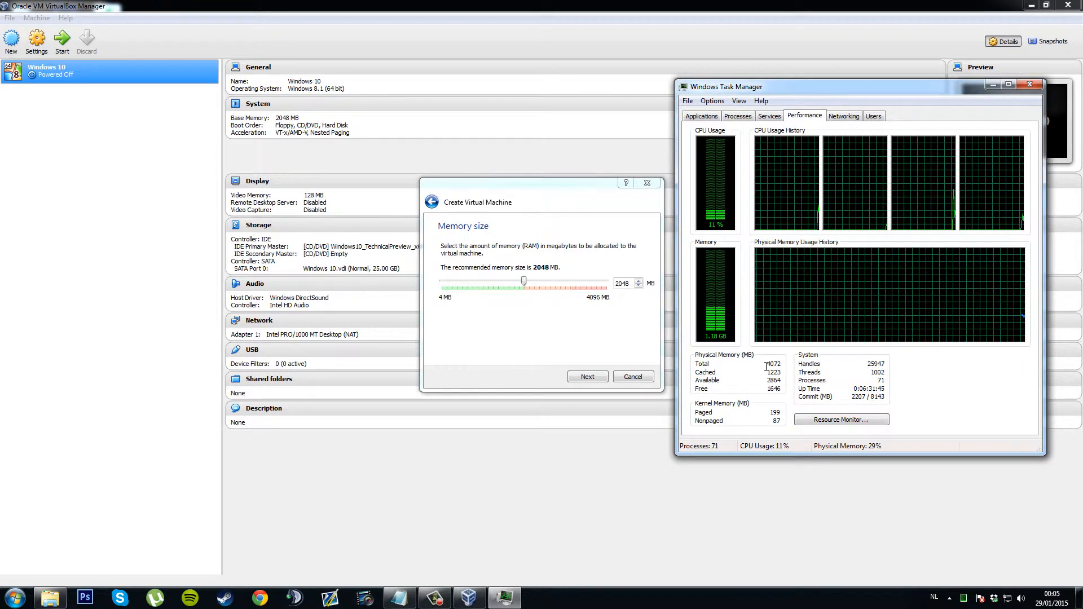
left_click_drag(765, 364, 791, 367)
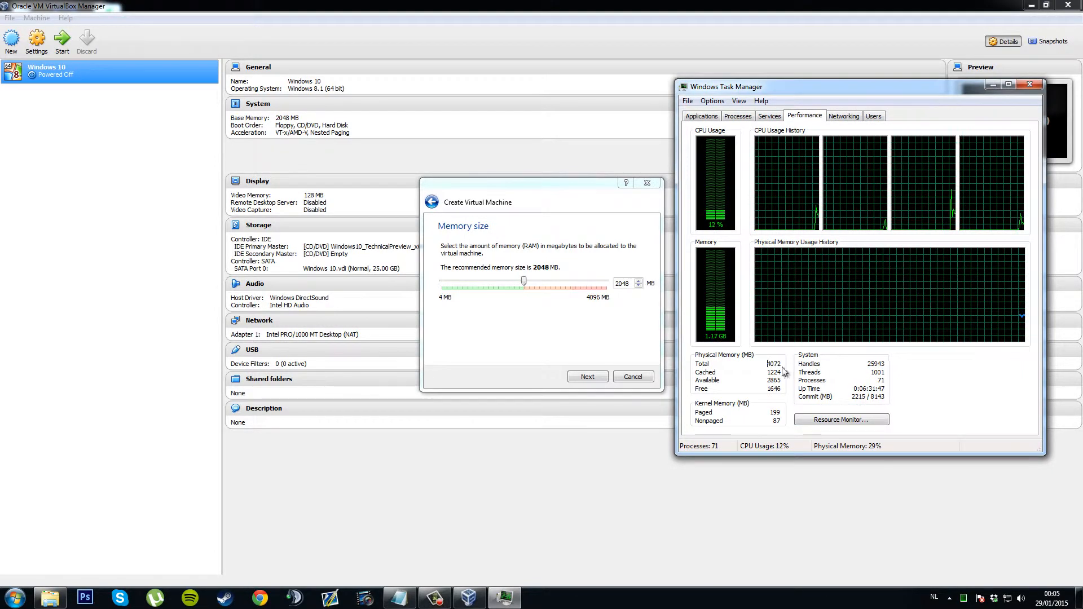
left_click_drag(769, 367, 784, 365)
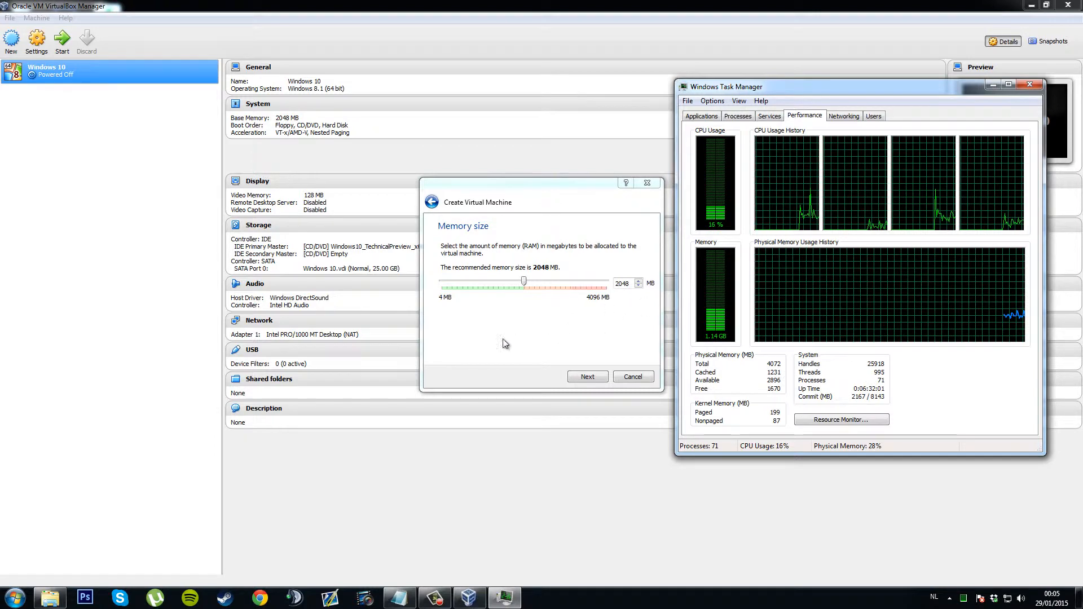
left_click(1029, 84)
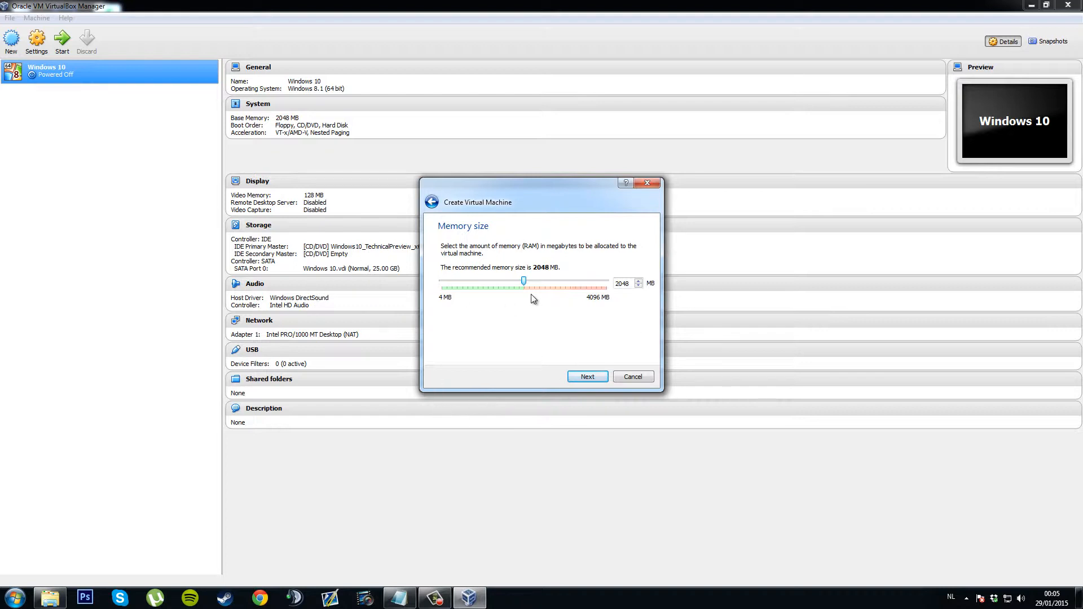
Allocate 2048 MB of memory to the virtual machine and choose to create a virtual hard drive now.
mouse_move(523, 281)
left_mouse_down()
mouse_move(483, 285)
mouse_move(524, 281)
left_mouse_up()
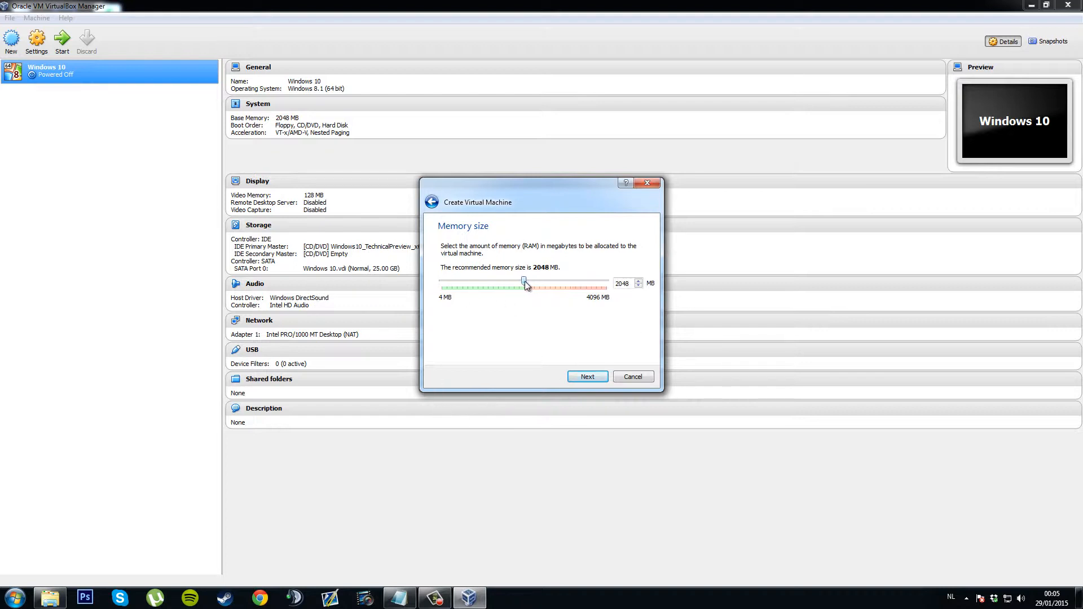
left_click(586, 375)
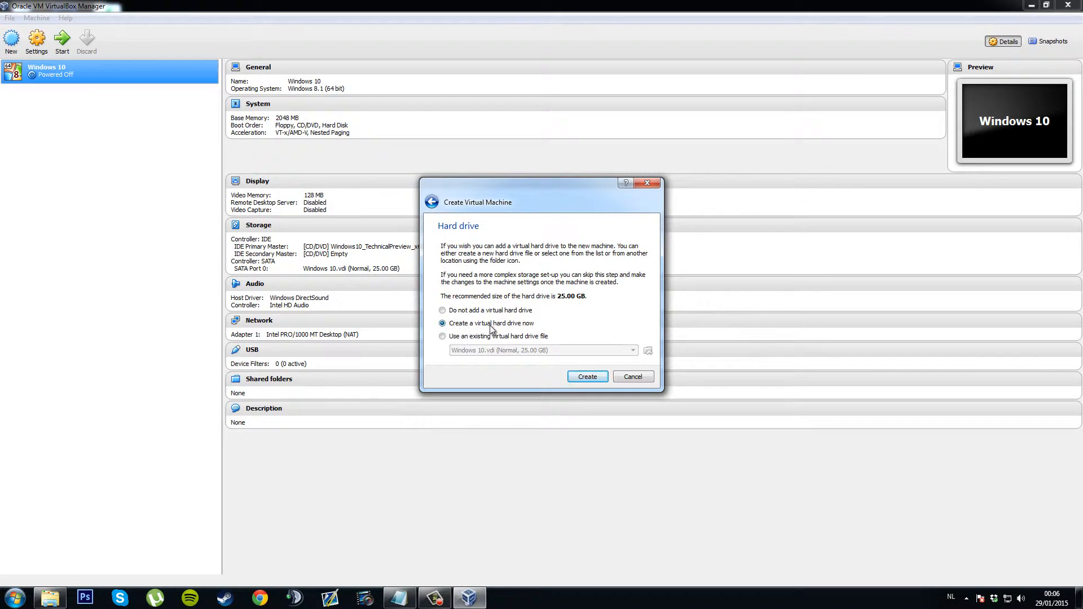
left_click(588, 376)
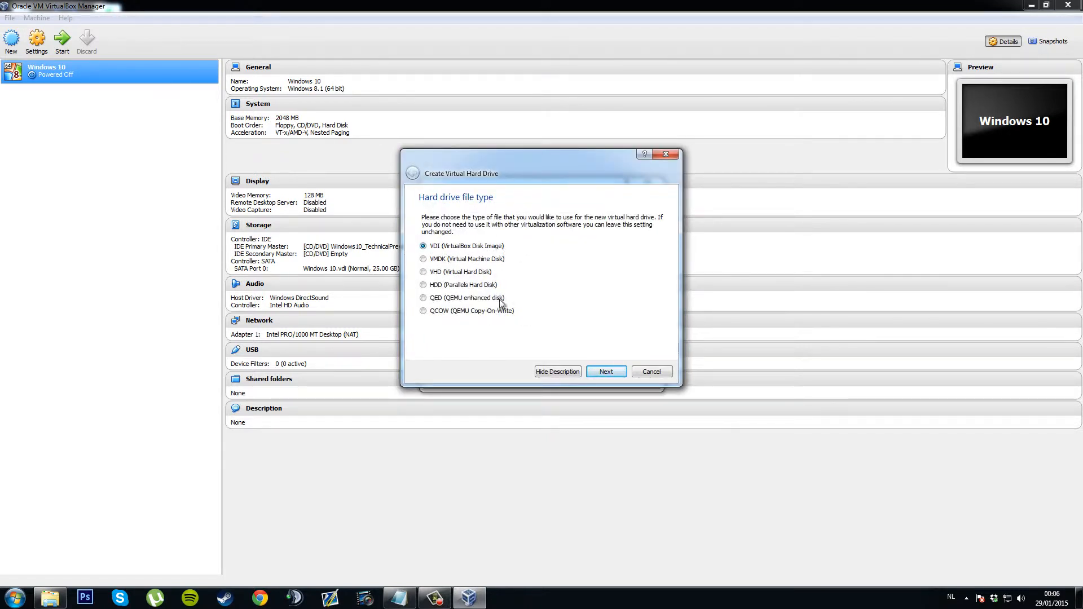
Create a dynamically allocated VDI hard drive named Windows 10 Technical Preview with a size of 25.00 GB.
left_click(606, 371)
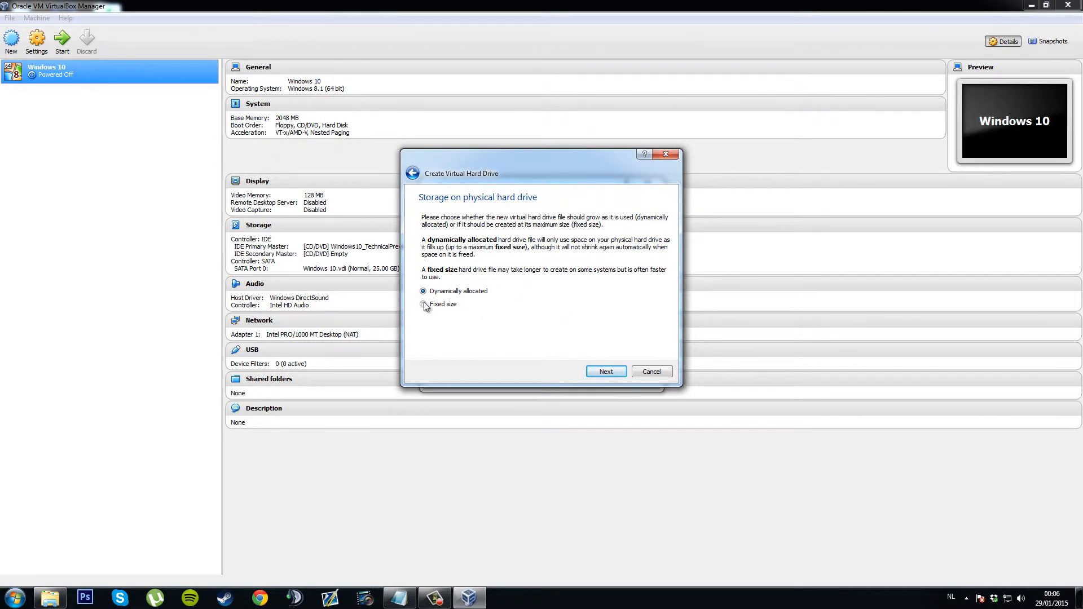
left_click(614, 371)
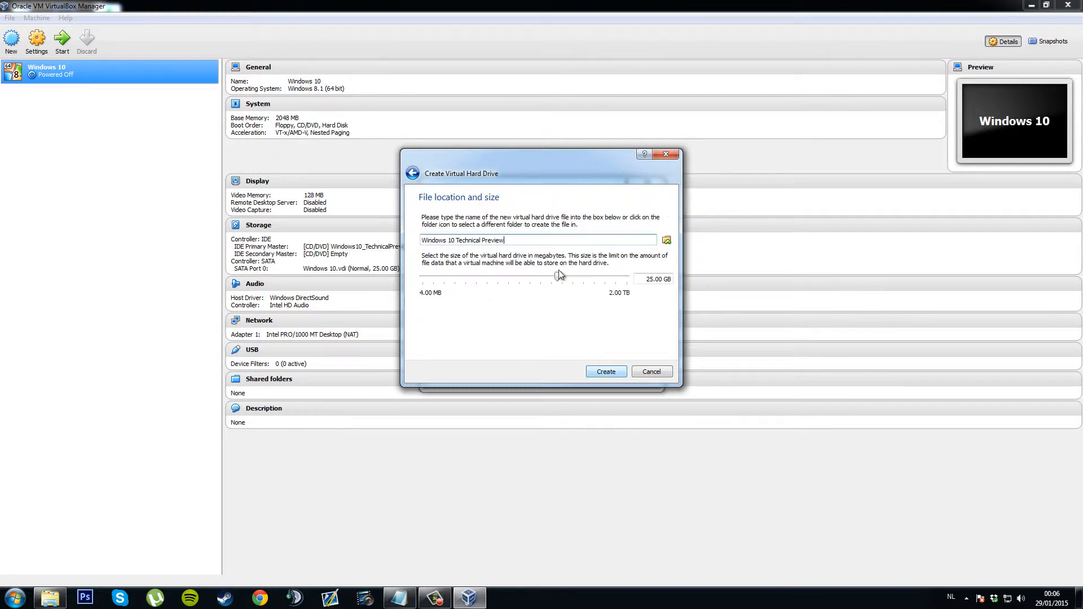
left_click(654, 278)
double_click(654, 278)
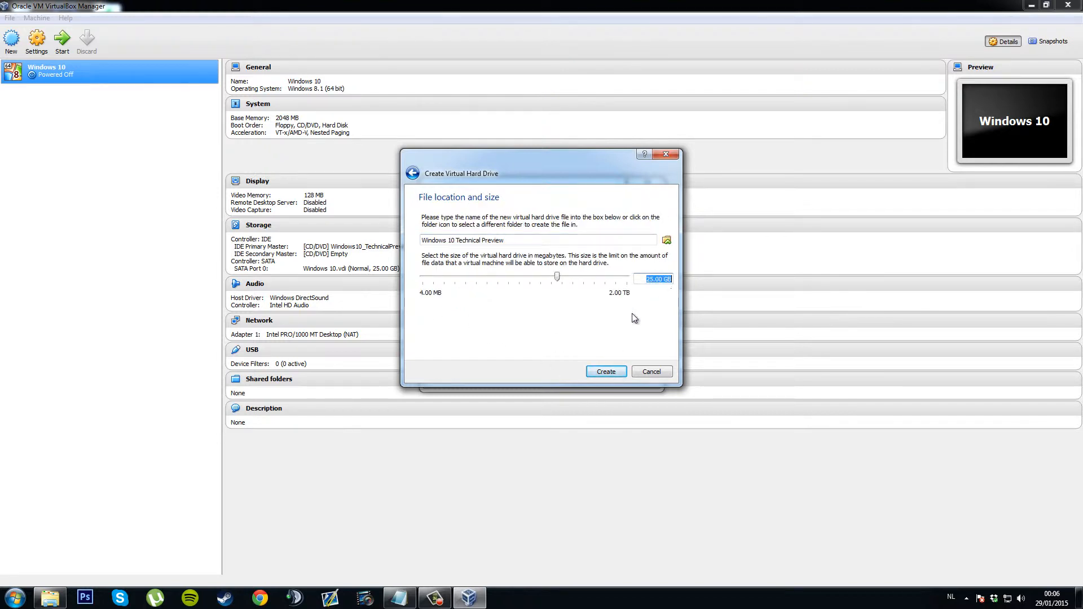
left_click(642, 279)
triple_click(431, 235)
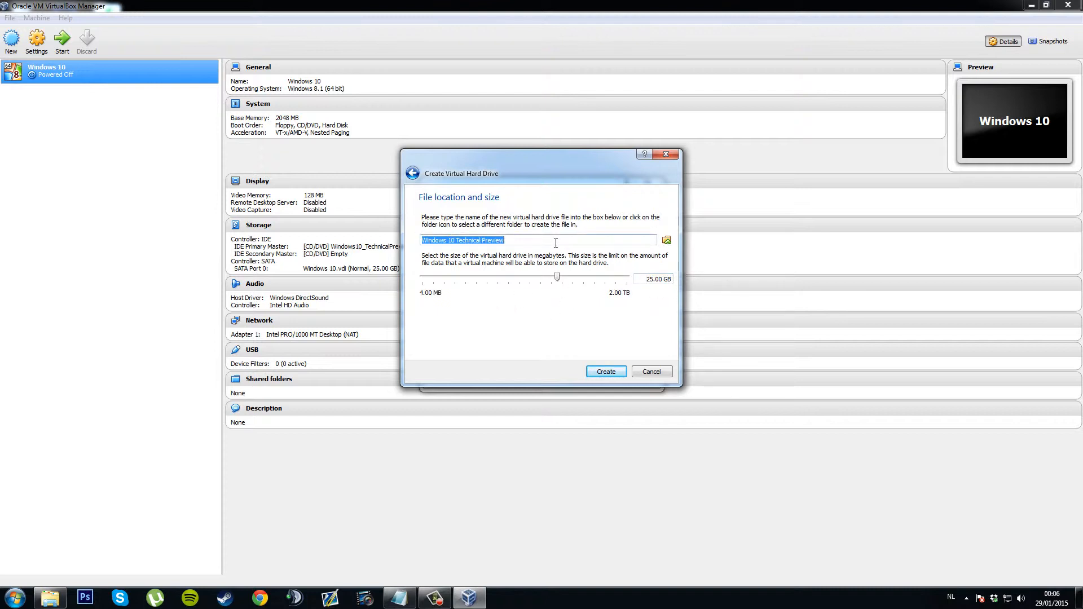
left_click(606, 372)
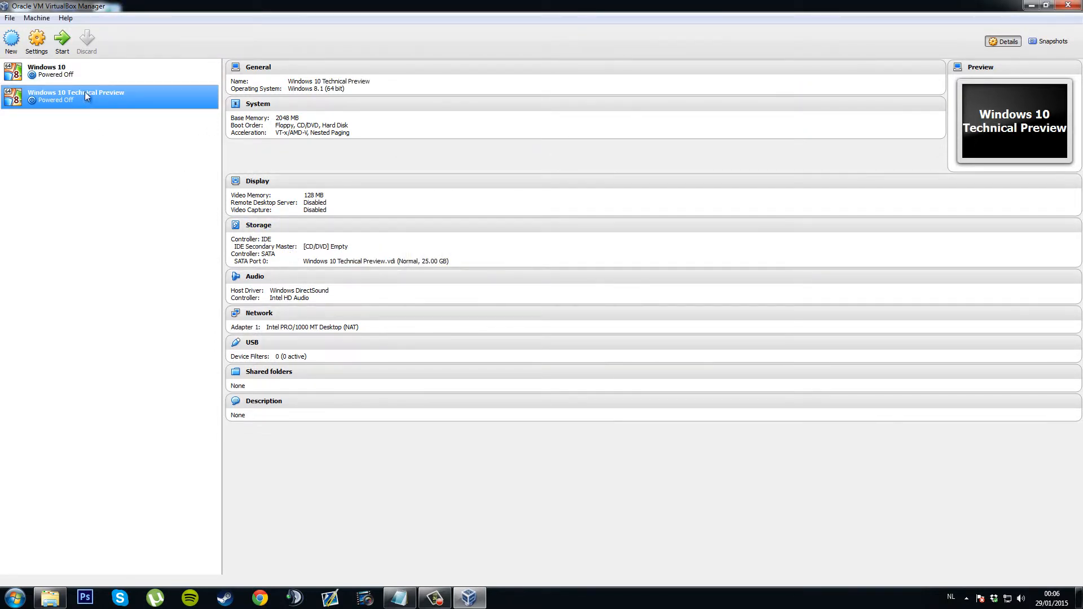
Open the new machine's storage settings and add a CD/DVD drive to the IDE controller, opting to choose a disk for it.
left_click(258, 225)
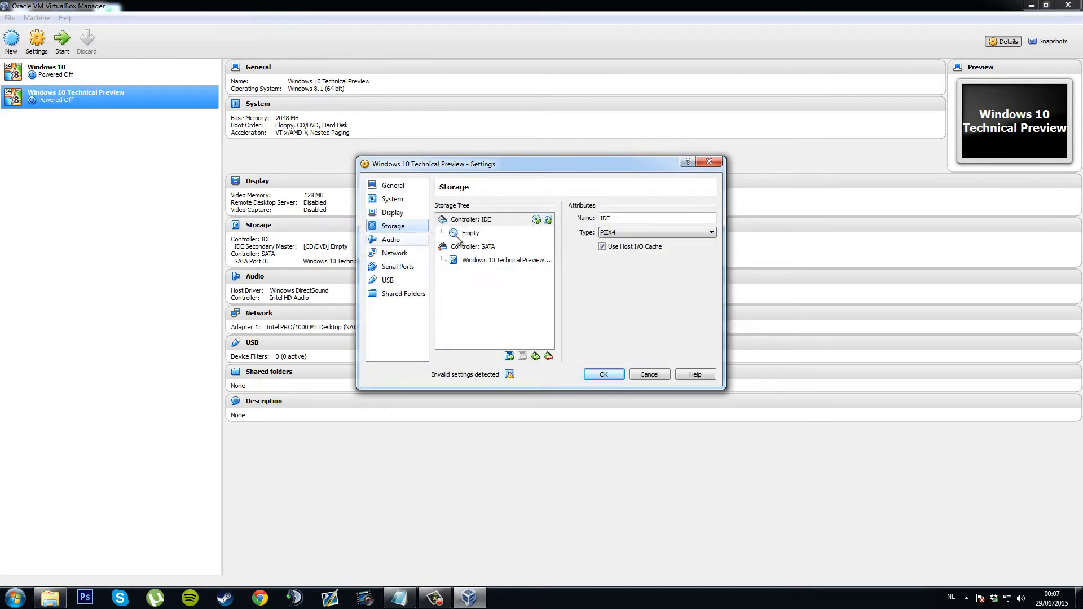
left_click(536, 219)
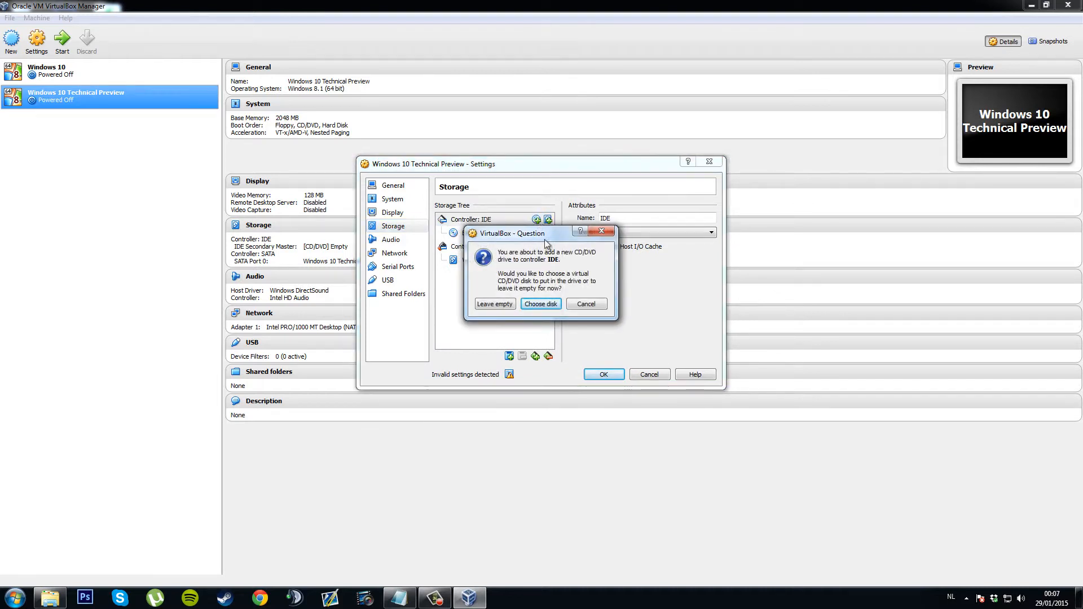
left_click(543, 303)
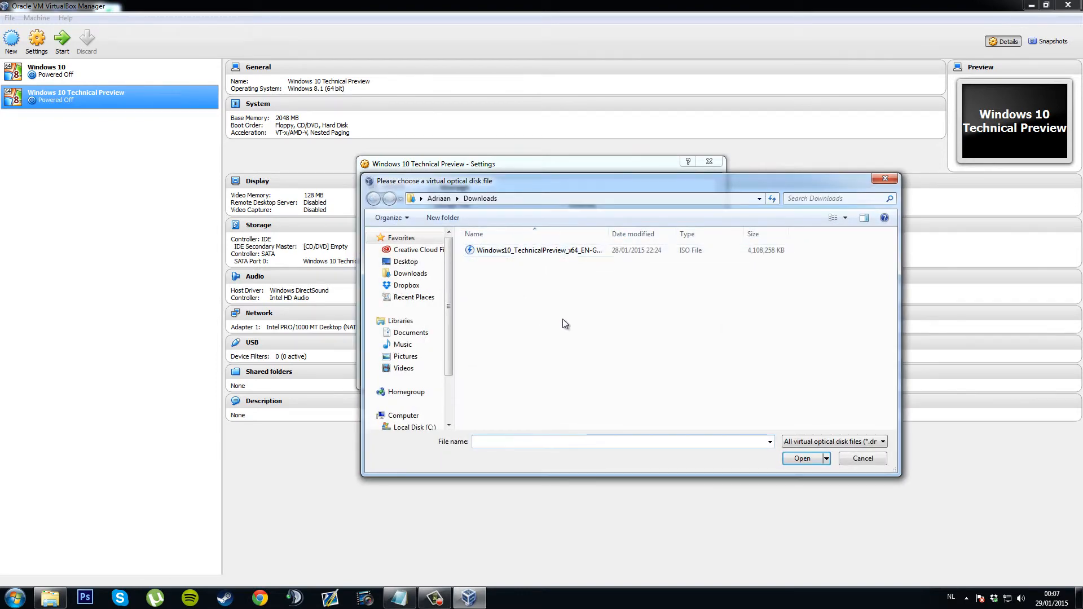
Check the full path of the ISO's Downloads folder in the open Explorer window, and minimize that window.
left_click(51, 596)
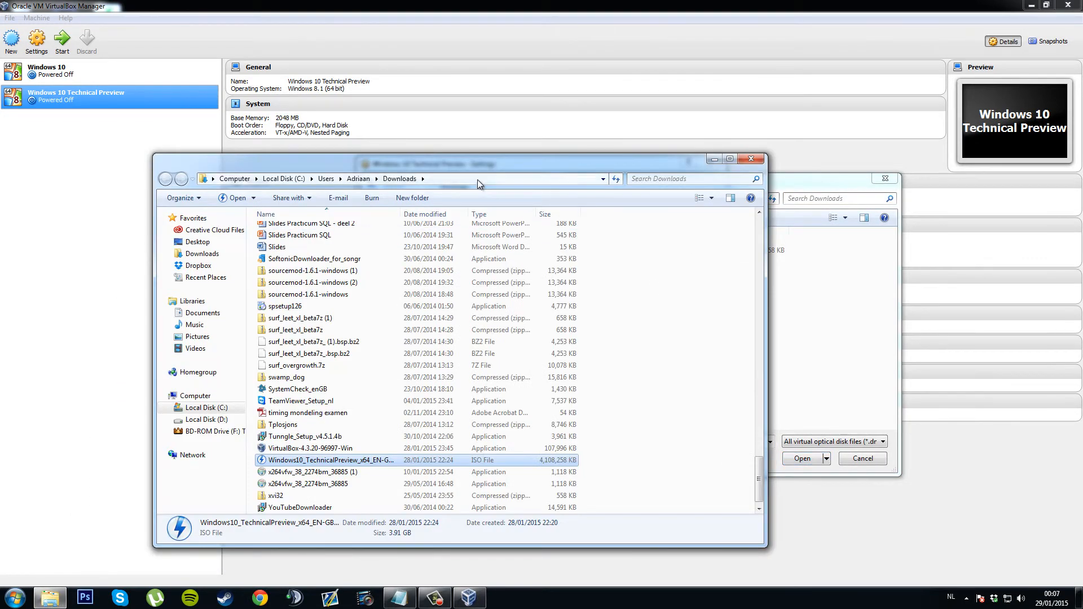
left_click(477, 179)
left_click(374, 181)
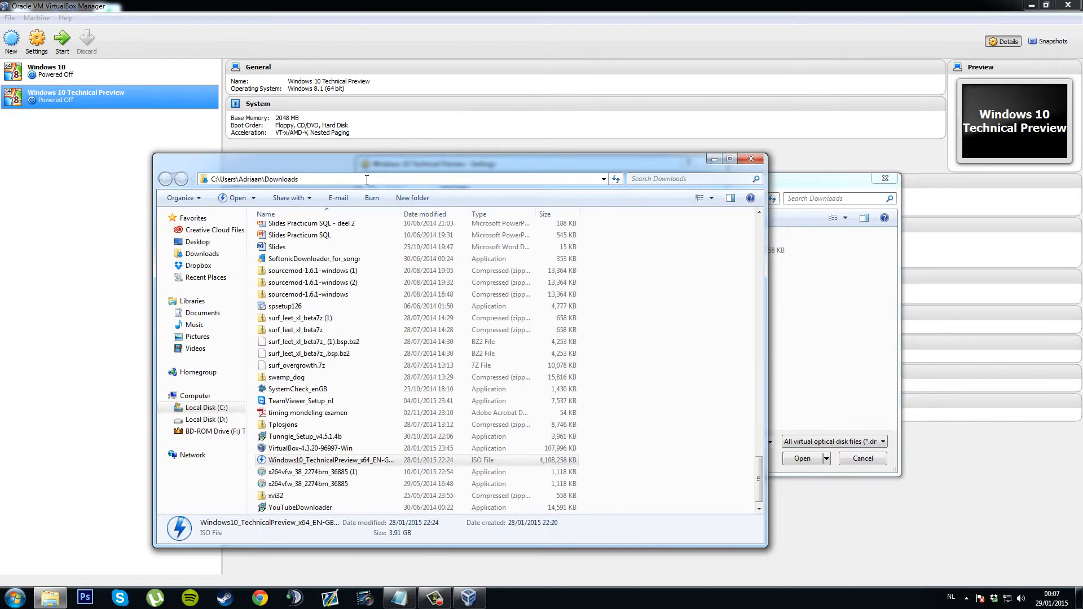
left_click(714, 161)
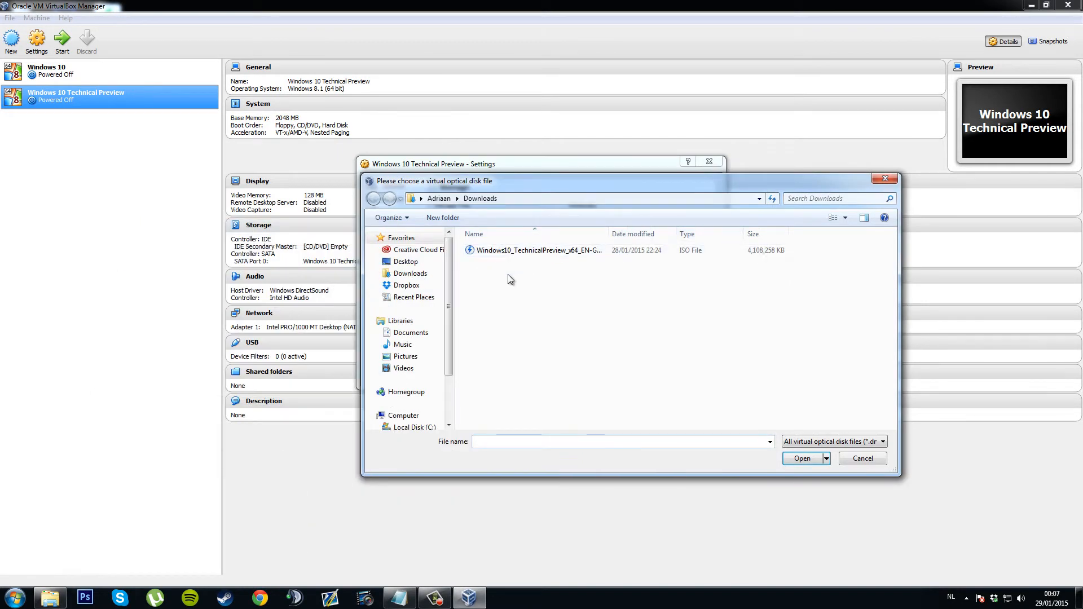
Load the Windows10_TechnicalPreview_x64_EN-GB_9926 ISO into the new CD/DVD drive and save the storage settings.
left_click(569, 250)
left_click_drag(607, 233, 643, 233)
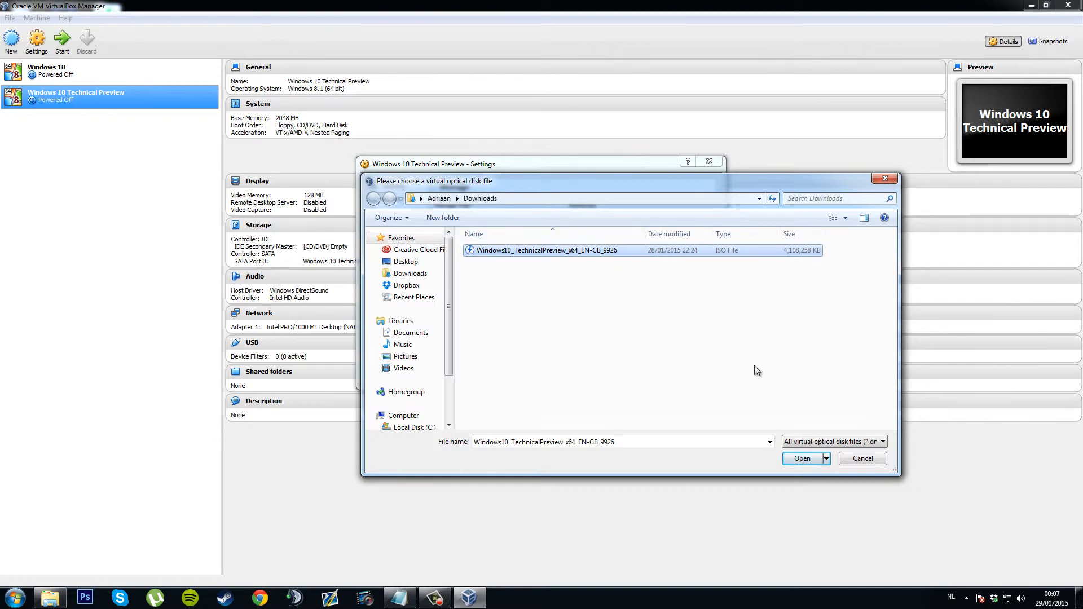
left_click(805, 462)
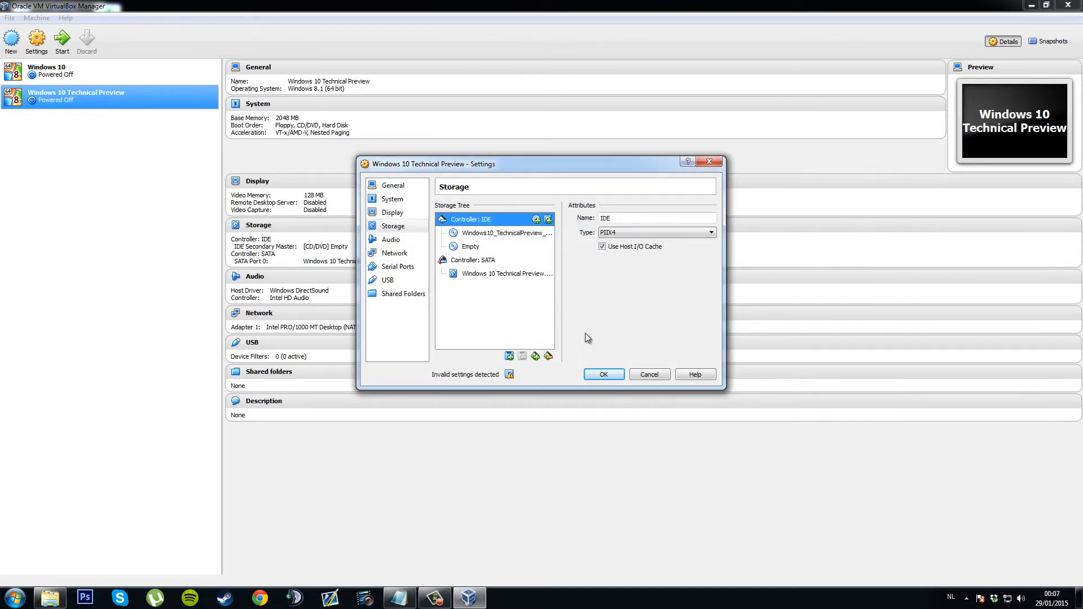
left_click(606, 374)
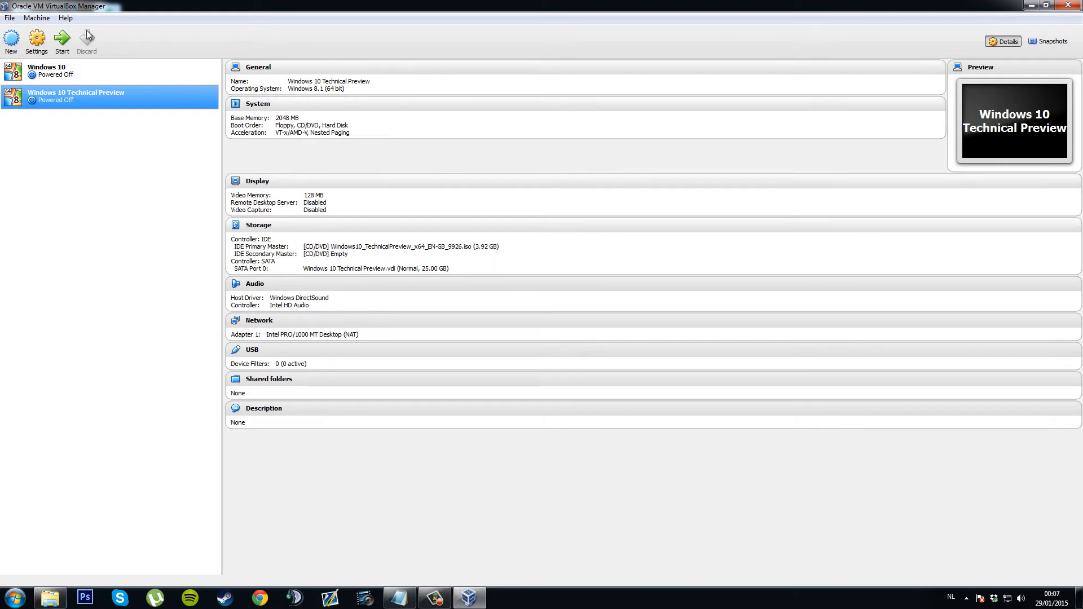
Start the Windows 10 Technical Preview virtual machine and move its window nearer the centre of the screen.
left_click(62, 38)
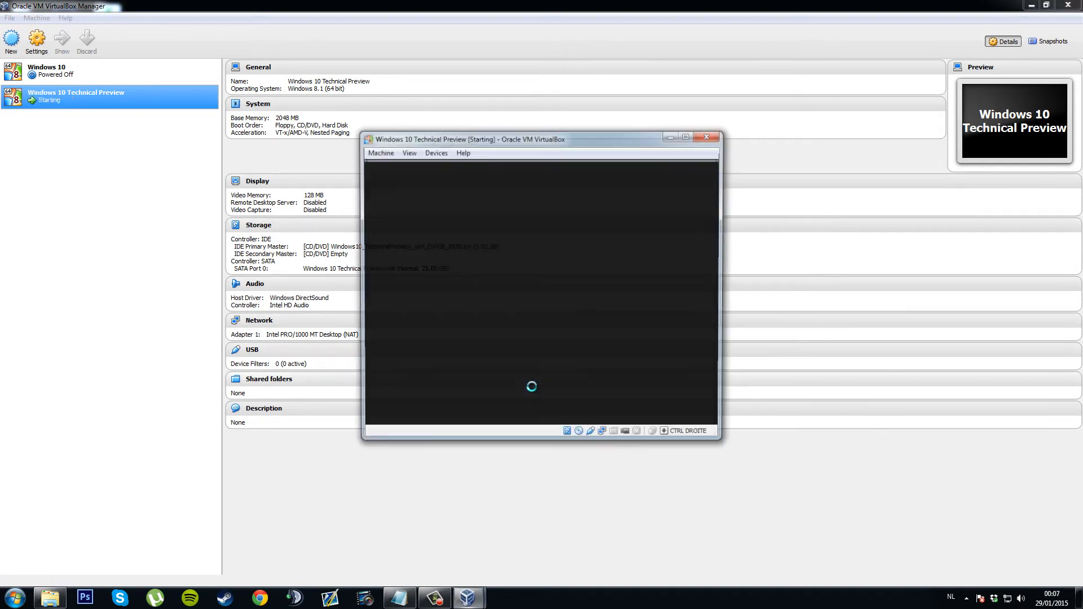
left_click(699, 169)
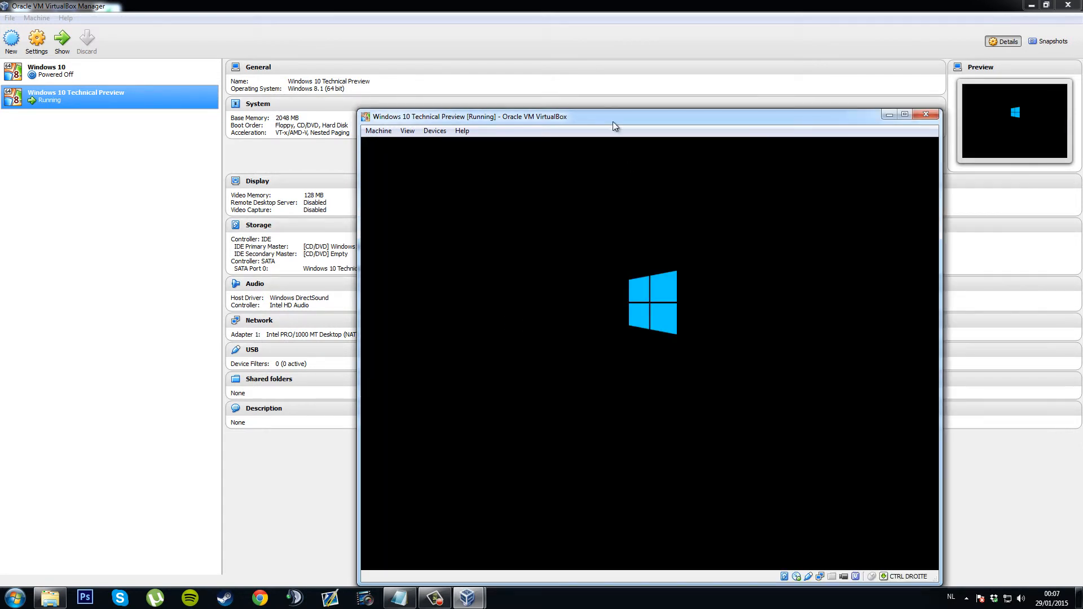
left_click_drag(612, 118, 510, 64)
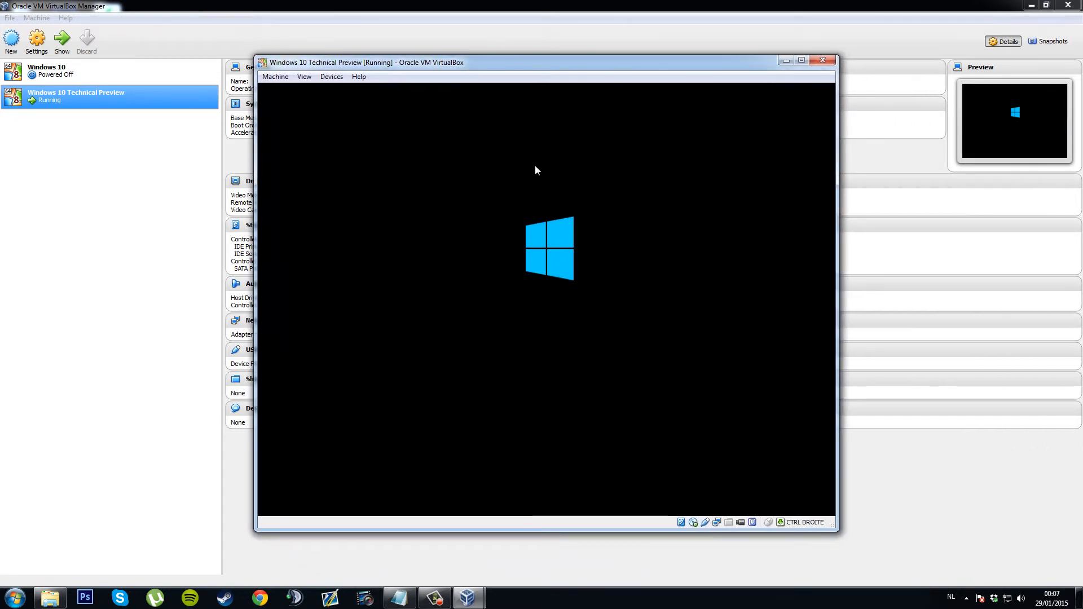